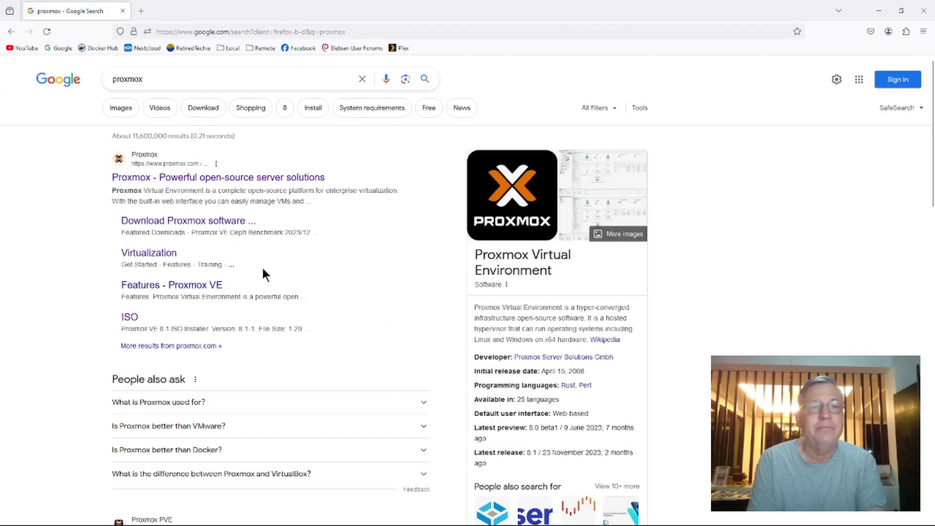
Open the official Proxmox website from the search results and go to the downloads page through the Proxmox Virtual Environment overview
left_click(198, 183)
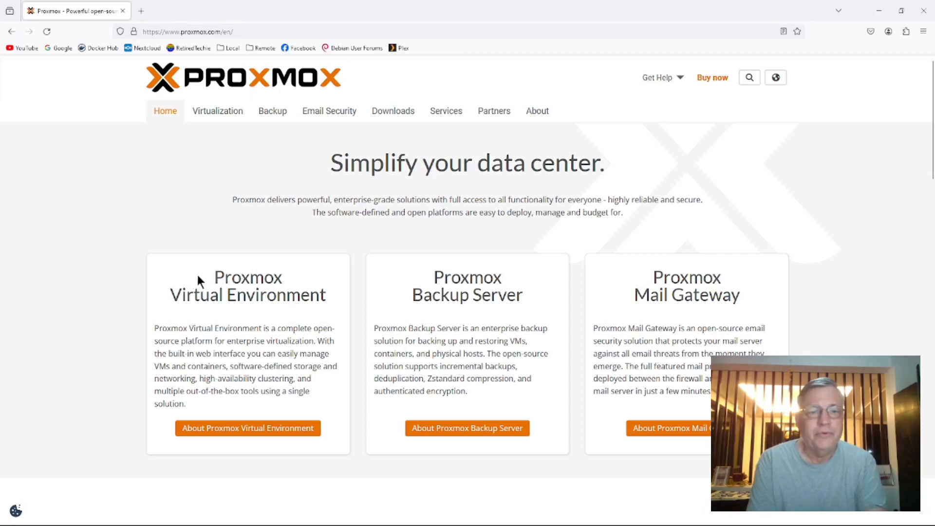
left_click(257, 428)
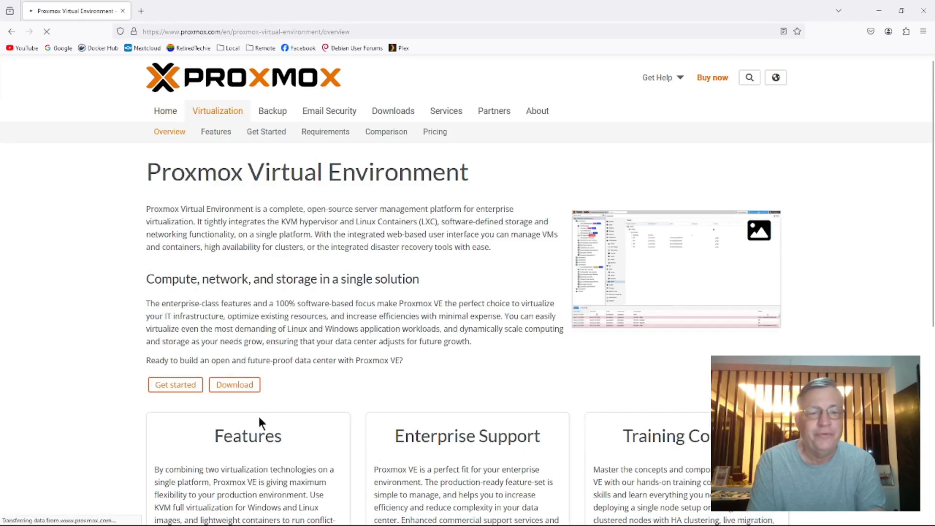
left_click(239, 386)
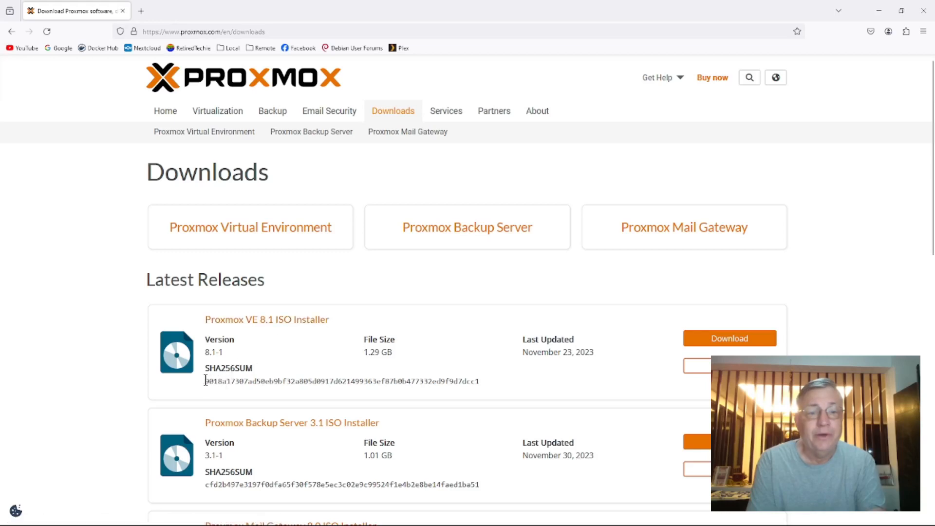
Highlight the SHA256SUM of the Proxmox VE 8.1 ISO Installer and look through the latest releases and featured downloads
left_click_drag(205, 382, 493, 389)
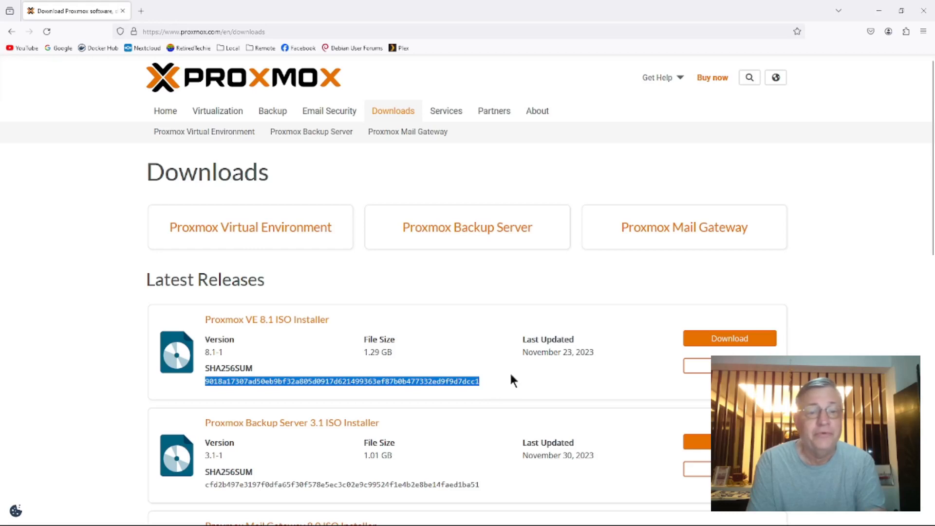
scroll(510, 374, "down", 3)
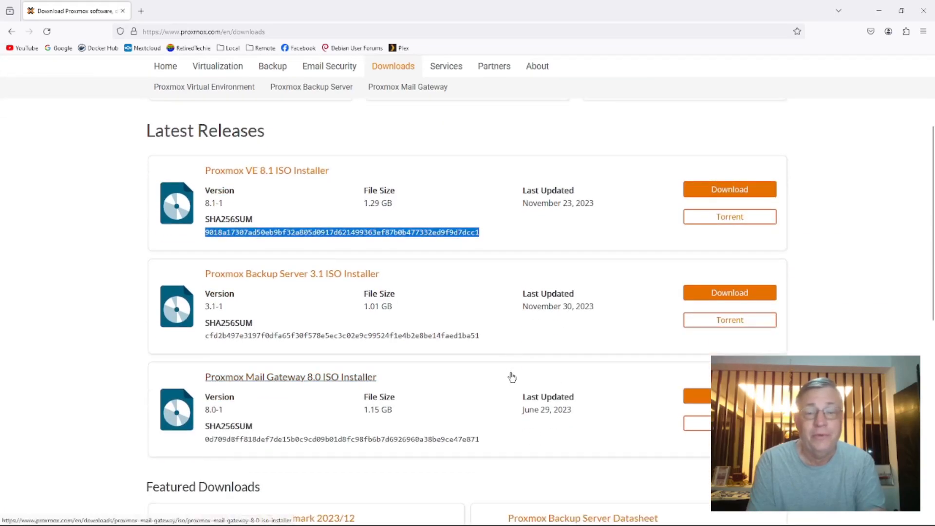
scroll(512, 376, "down", 2)
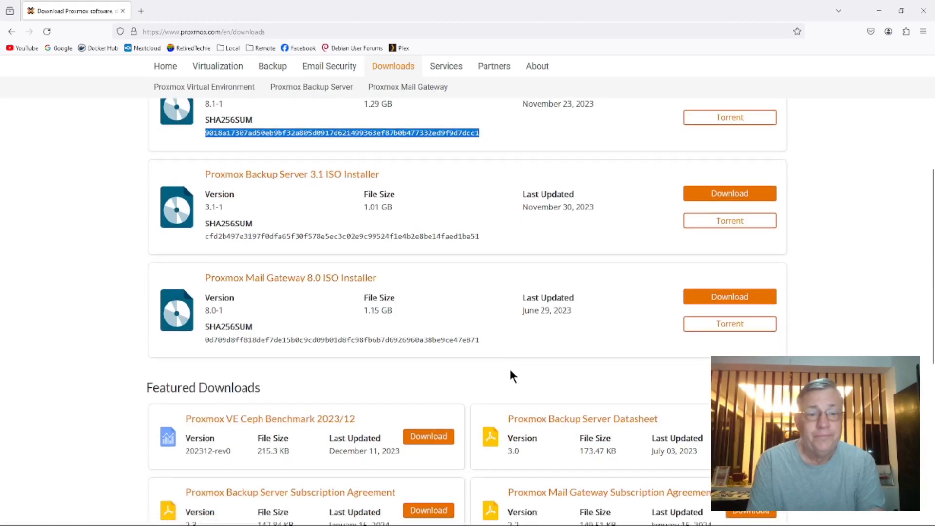
scroll(511, 377, "down", 3)
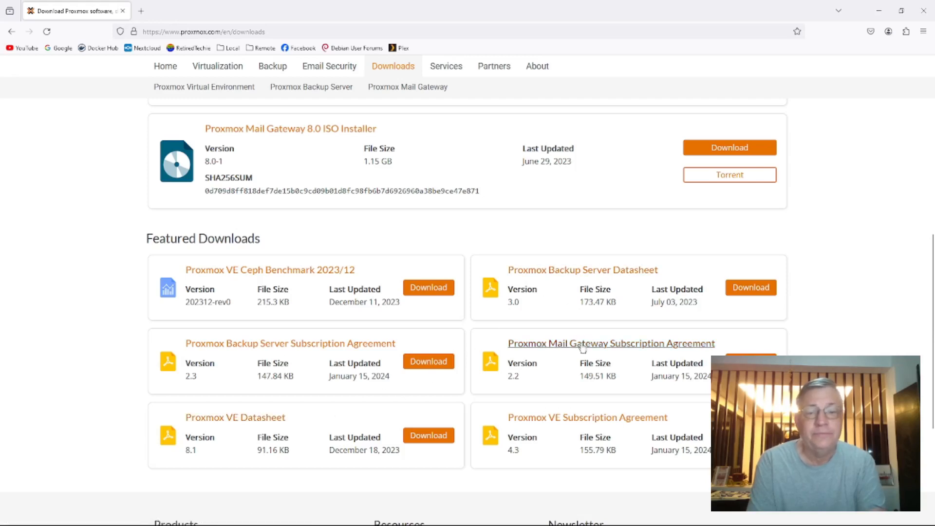
Open the Proxmox VE Datasheet PDF and read through its overview and key features to the last page
left_click(258, 418)
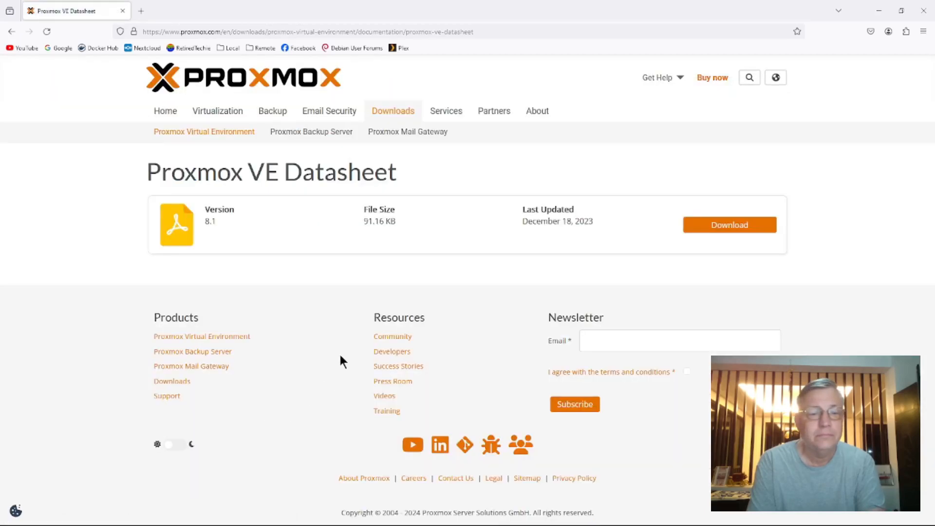
left_click(702, 230)
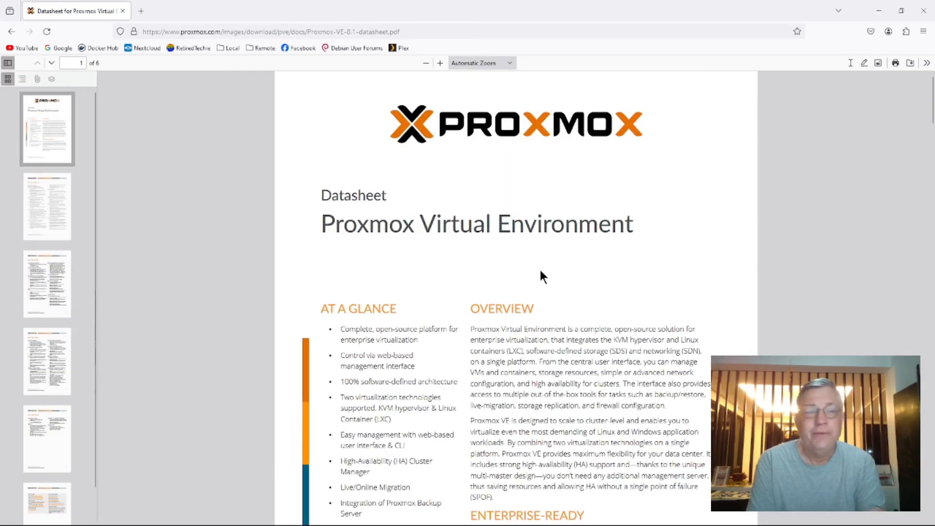
scroll(539, 267, "down", 10)
scroll(546, 280, "down", 12)
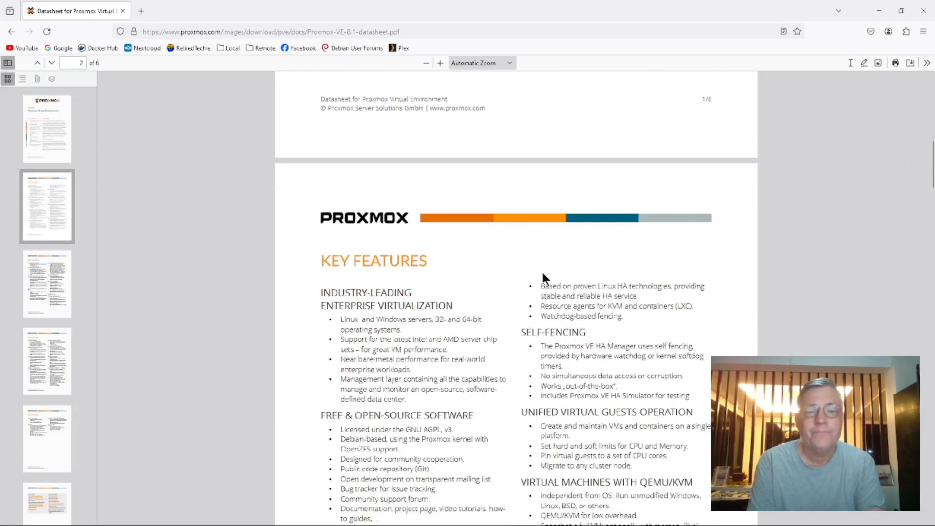
scroll(546, 277, "down", 15)
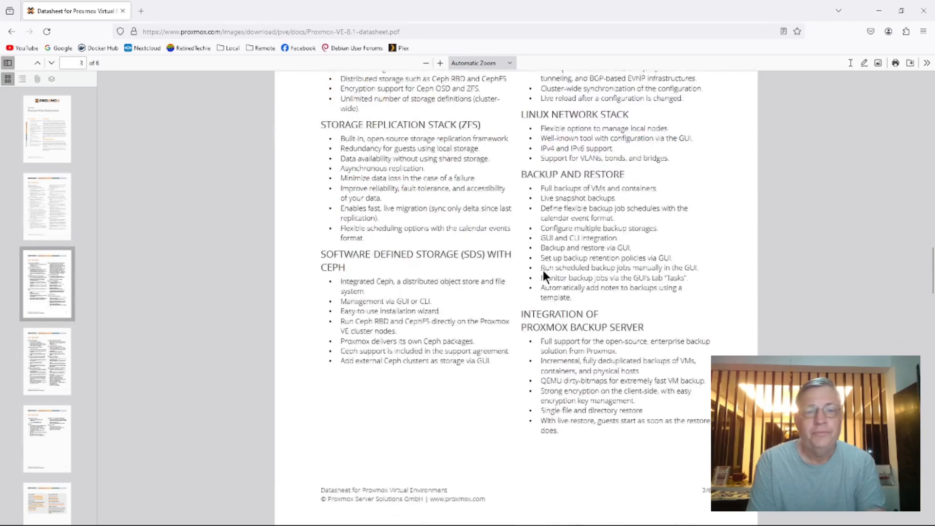
scroll(543, 268, "down", 10)
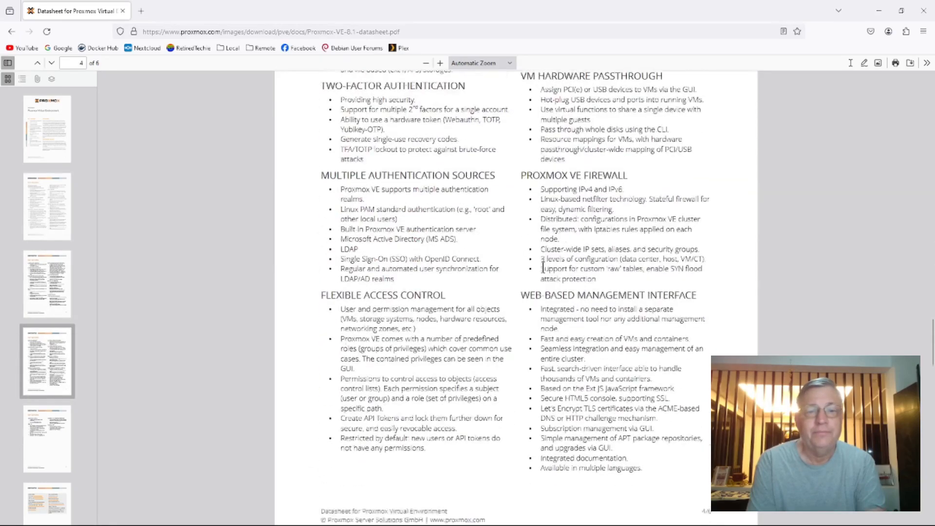
scroll(544, 269, "down", 12)
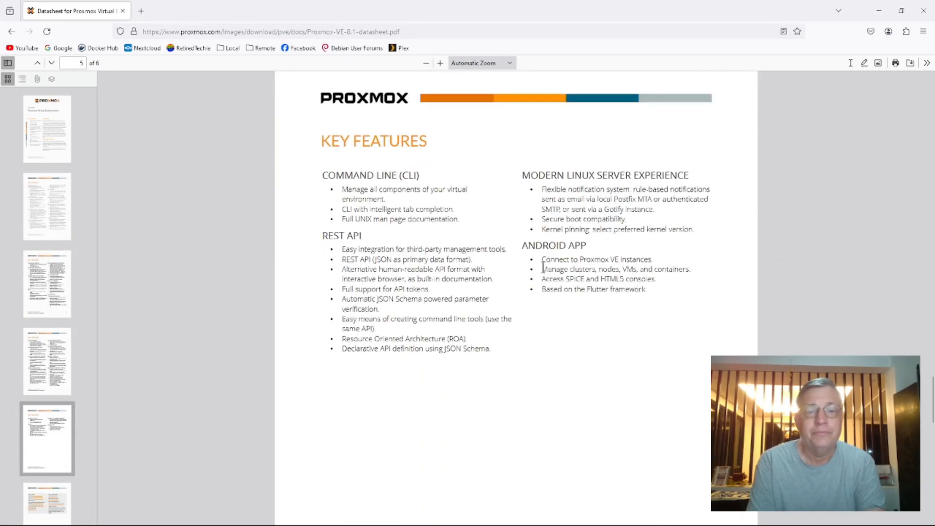
scroll(542, 267, "down", 5)
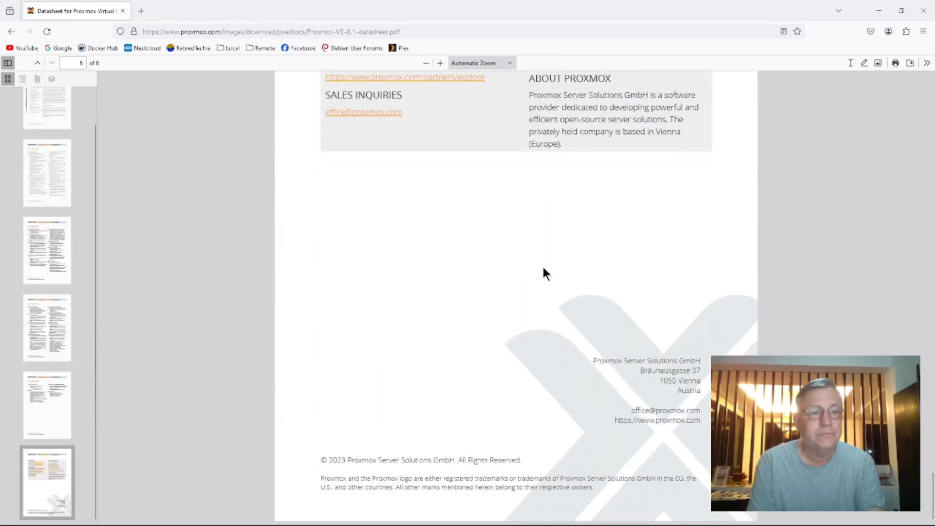
Return to the Proxmox downloads page and download the Proxmox VE 8.1 ISO Installer
left_click(13, 31)
left_click(13, 31)
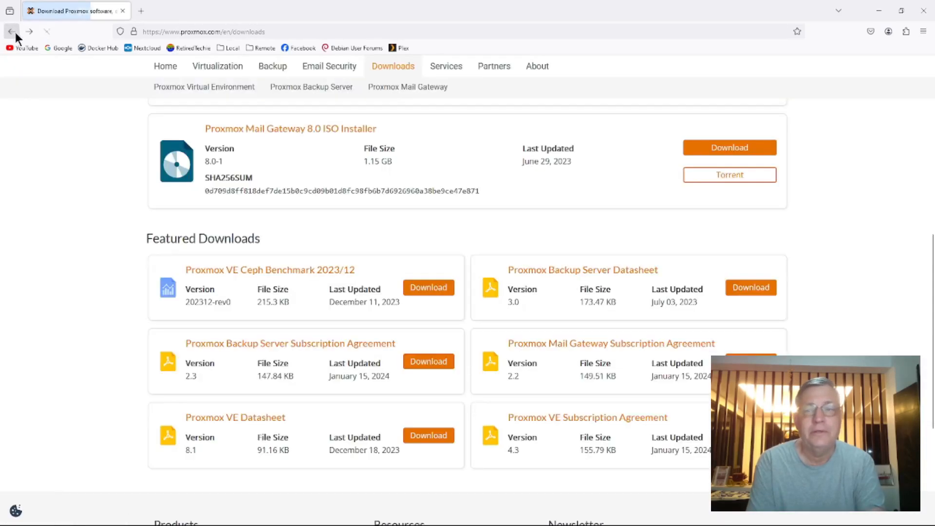
scroll(384, 190, "up", 6)
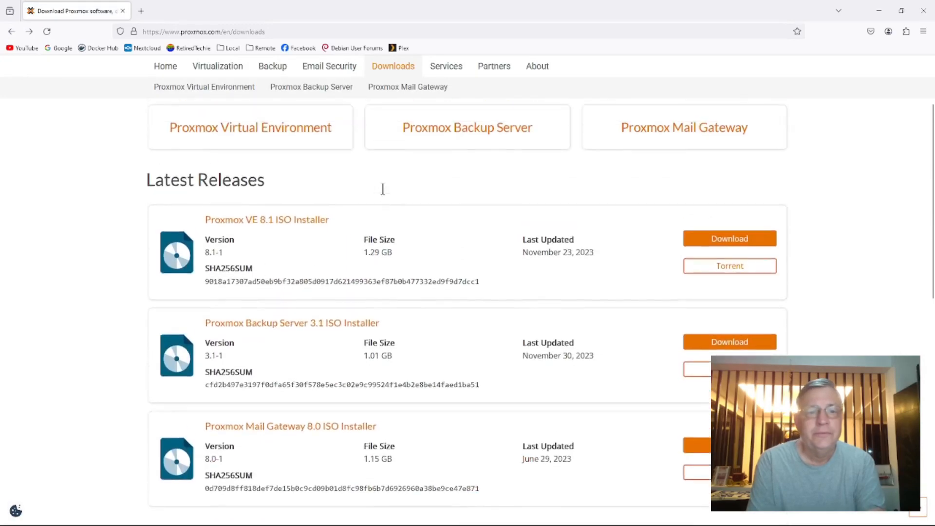
left_click(724, 243)
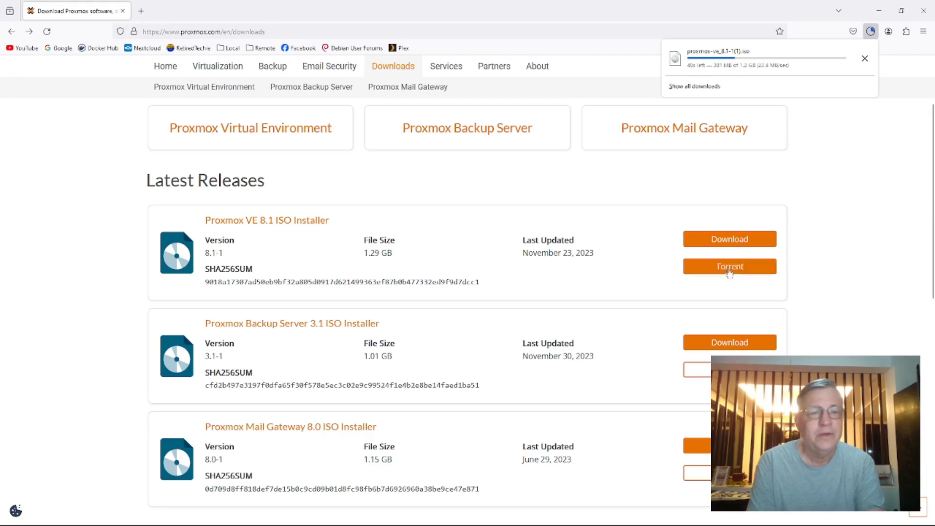
key("Escape")
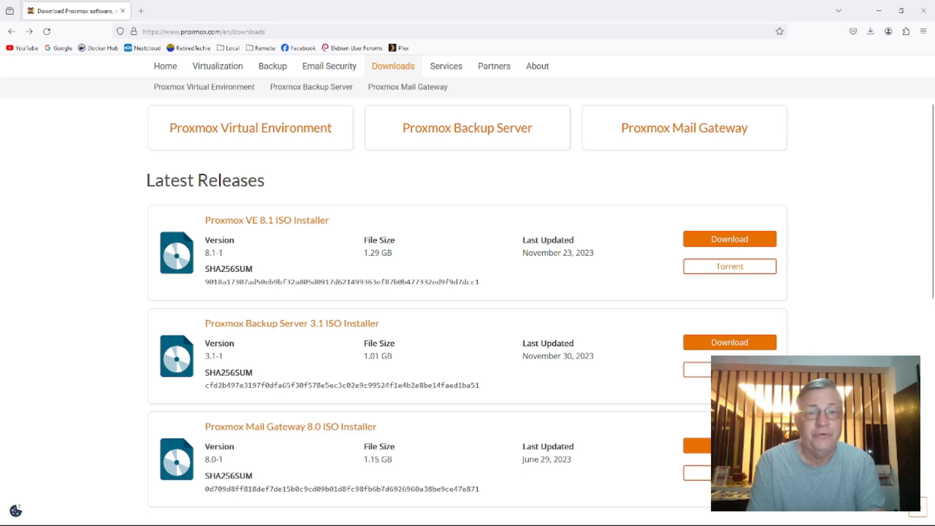
Copy the SHA256SUM of the Proxmox VE 8.1 ISO Installer and paste it into the empty Notepad++ document
left_click_drag(0, 88, 318, 49)
left_click_drag(480, 282, 205, 282)
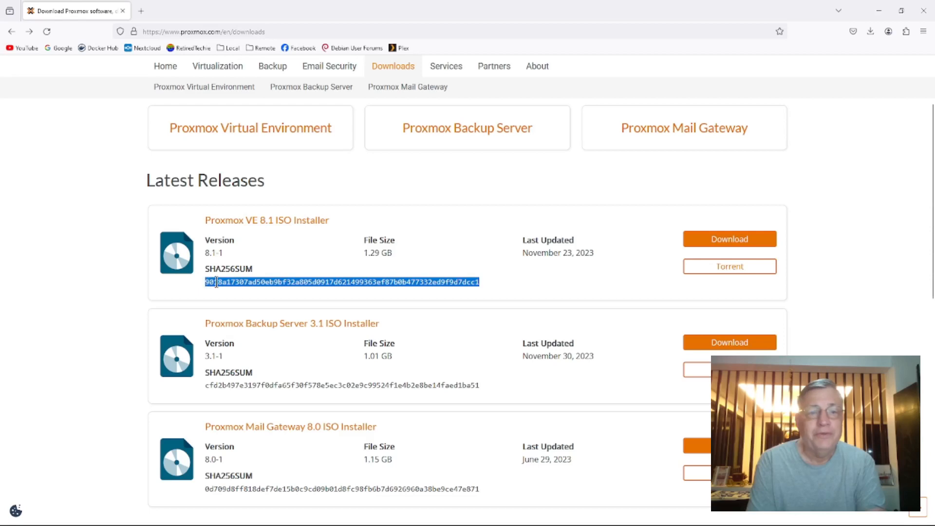
right_click(216, 282)
left_click(232, 293)
key("alt+Tab")
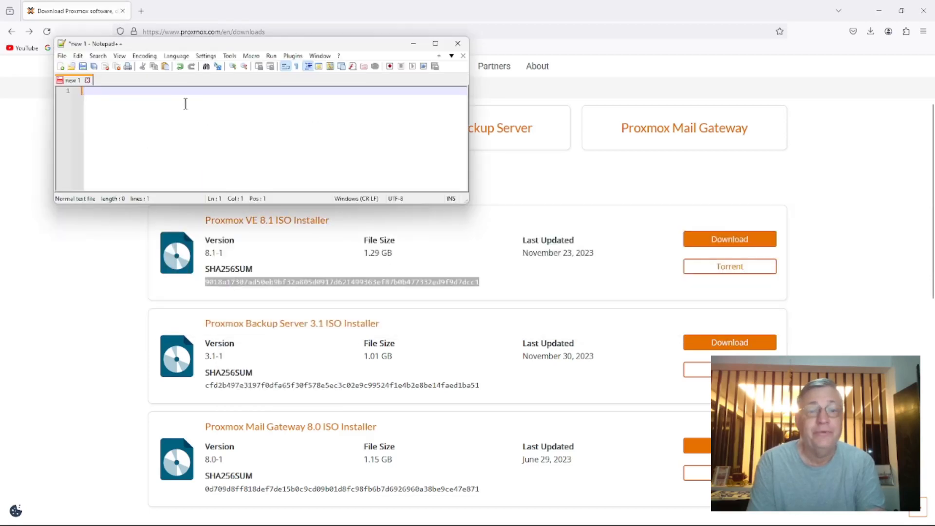
key("ctrl+v")
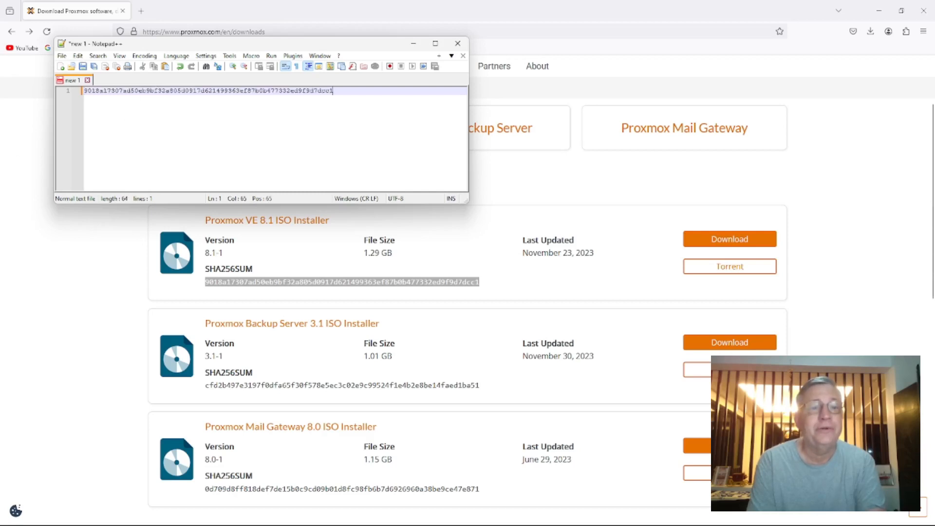
Switch to the Command Prompt and list the files in D:\Downloads with dir
left_click_drag(0, 254, 369, 246)
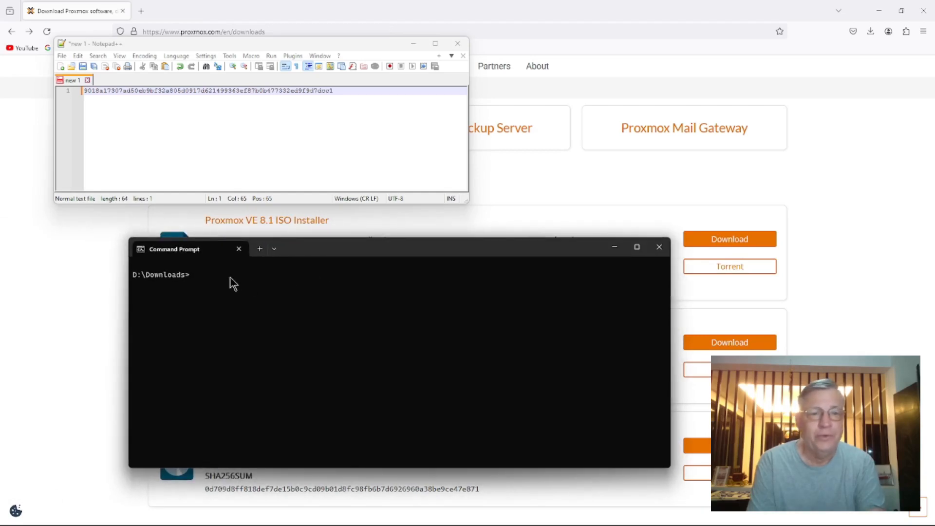
type("dir")
key("Return")
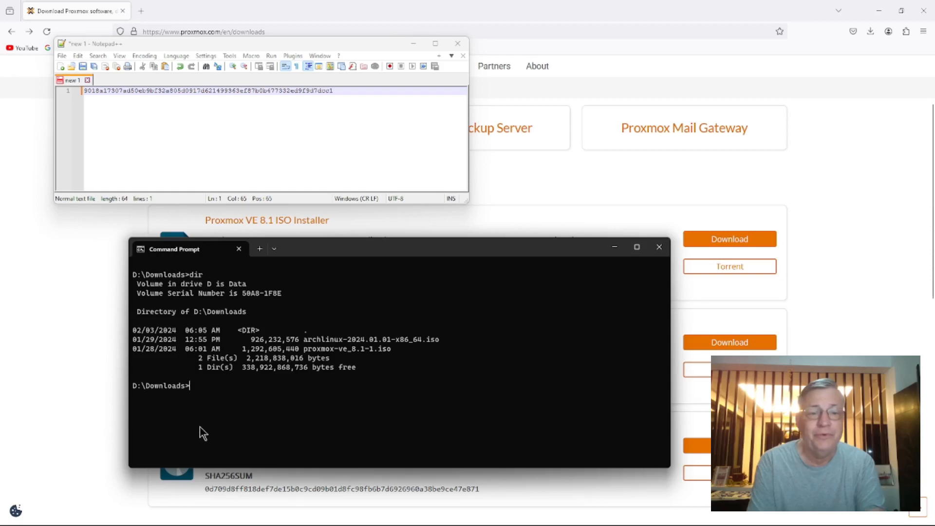
Compute the ISO's SHA256 hash by running "CertUtil -hashfile proxmox-ve_8.1-1.iso sha256"
type("Cert")
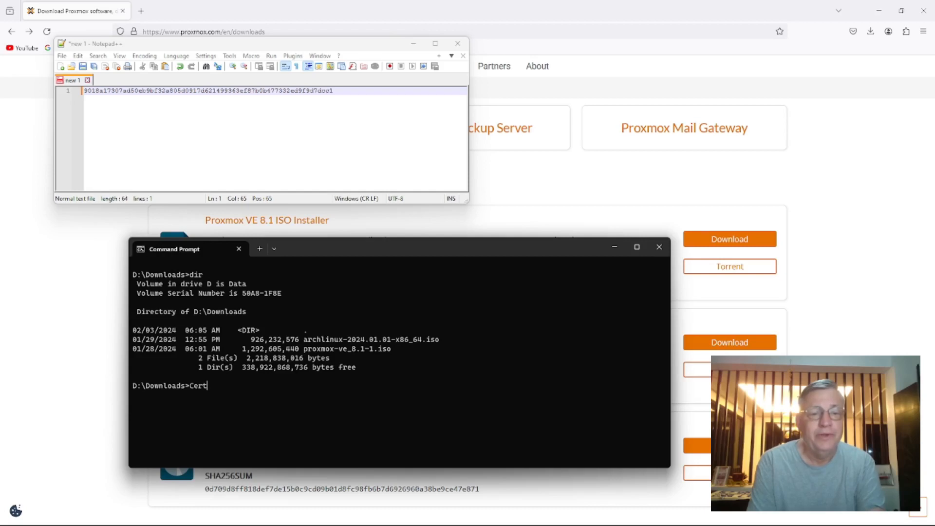
type("Uti")
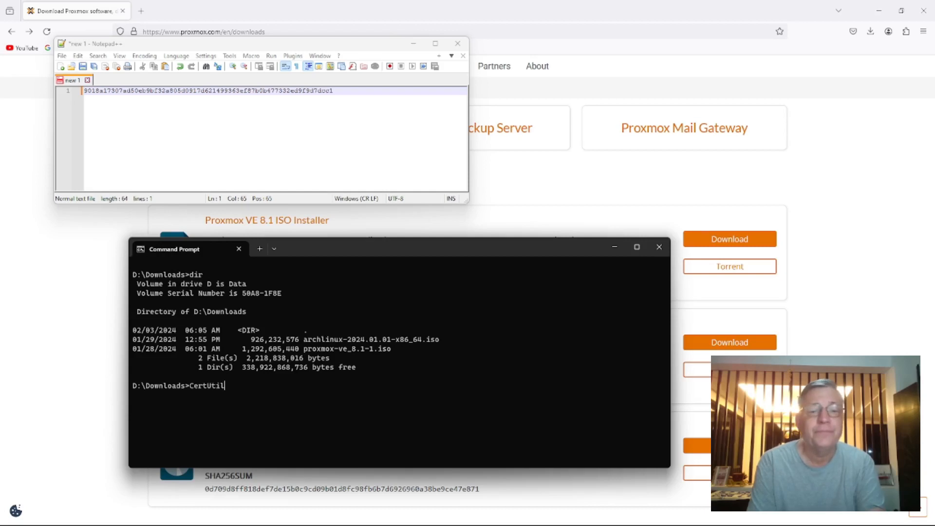
type("l")
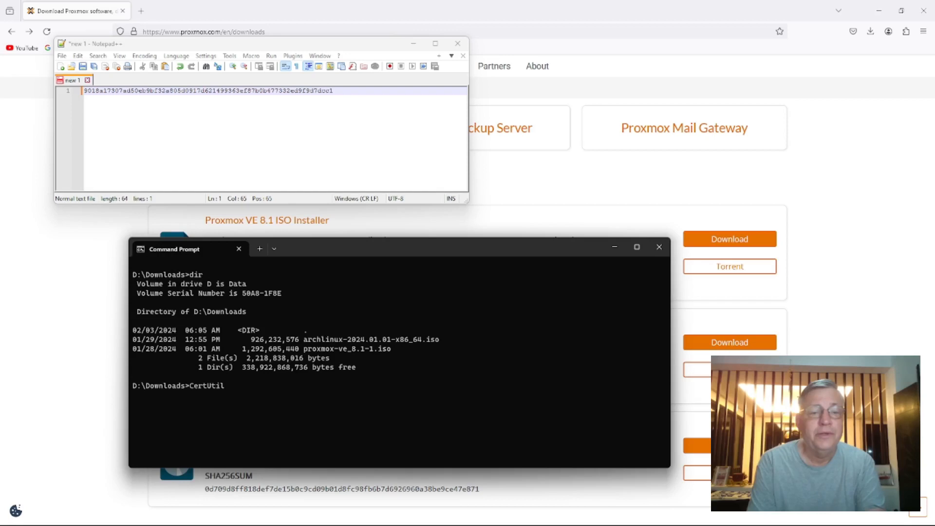
type(" -hashfile")
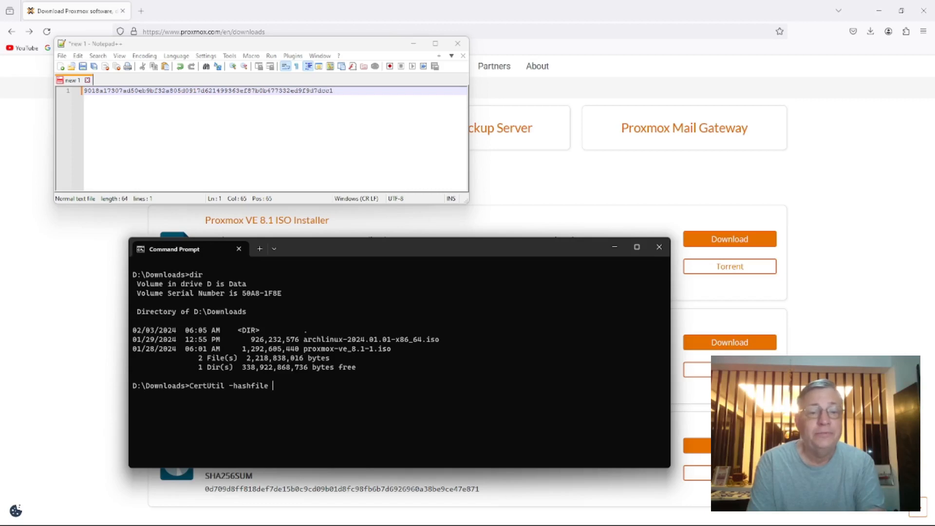
type("o")
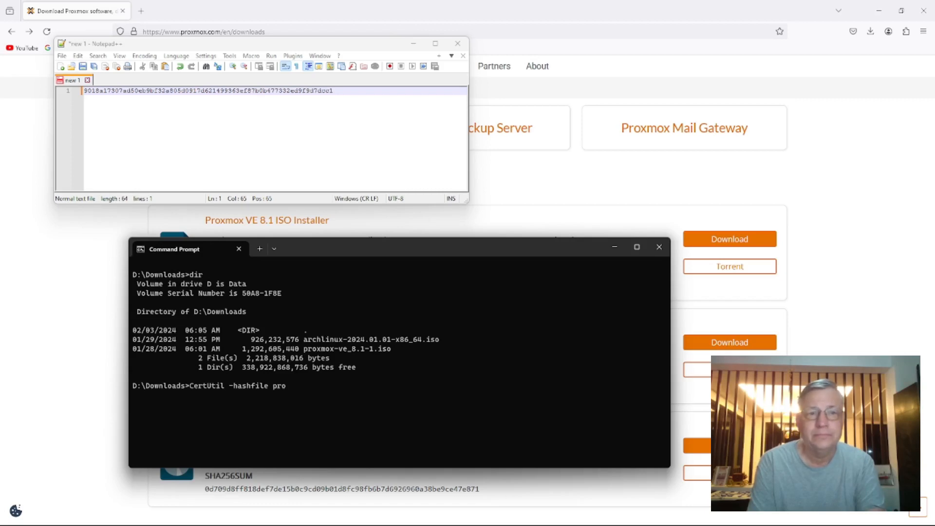
key("Tab")
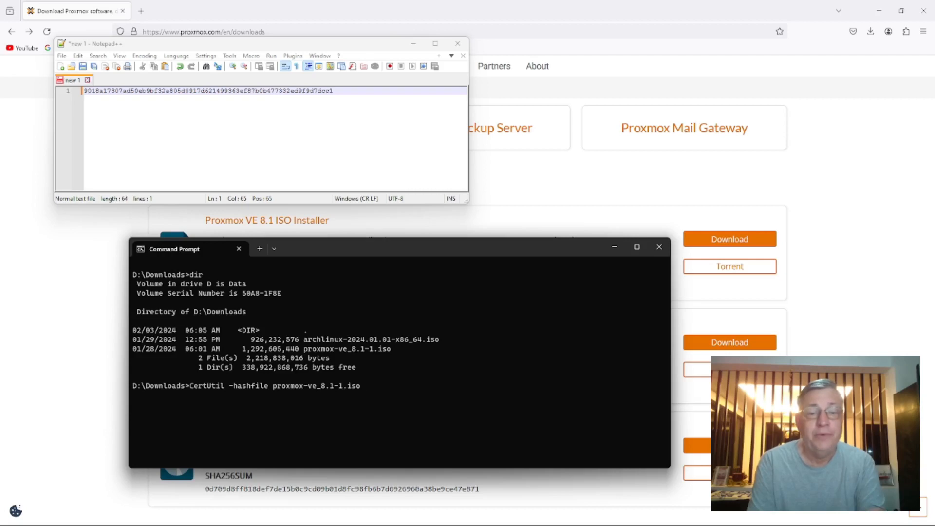
type("sha256")
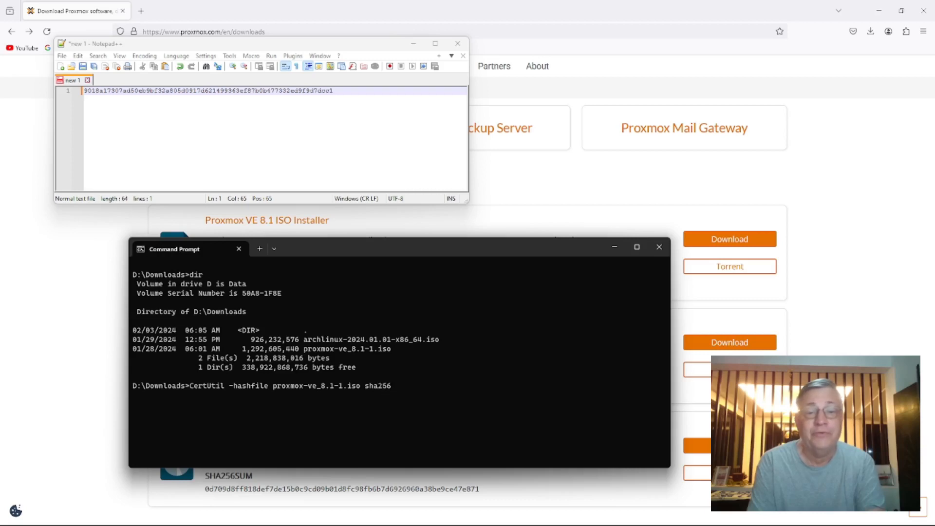
key("Return")
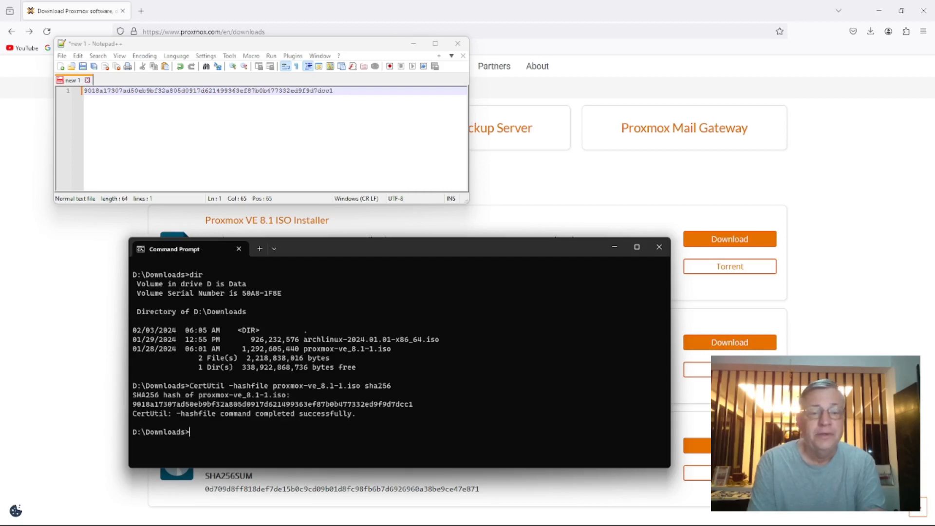
Copy the hash computed by CertUtil and paste it on a new line below the published checksum in Notepad++
left_click_drag(137, 404, 411, 409)
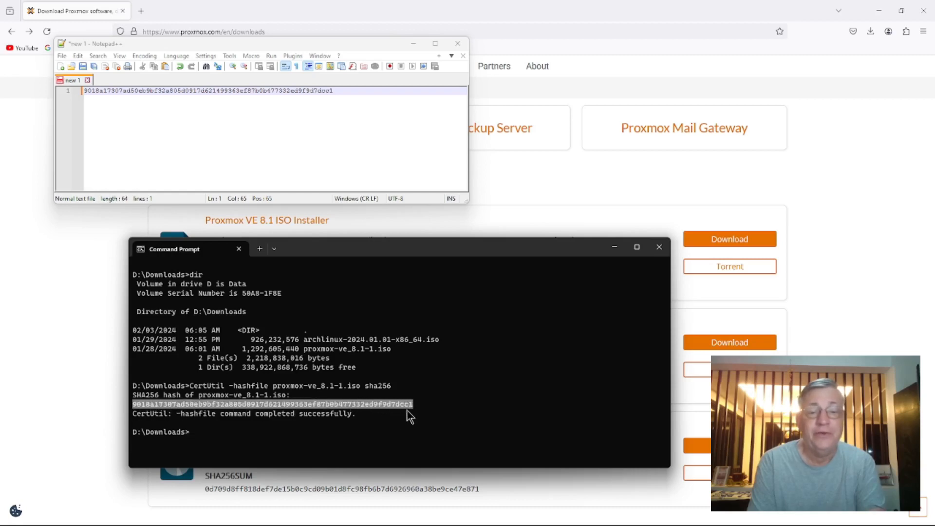
key("ctrl+c")
left_click(96, 107)
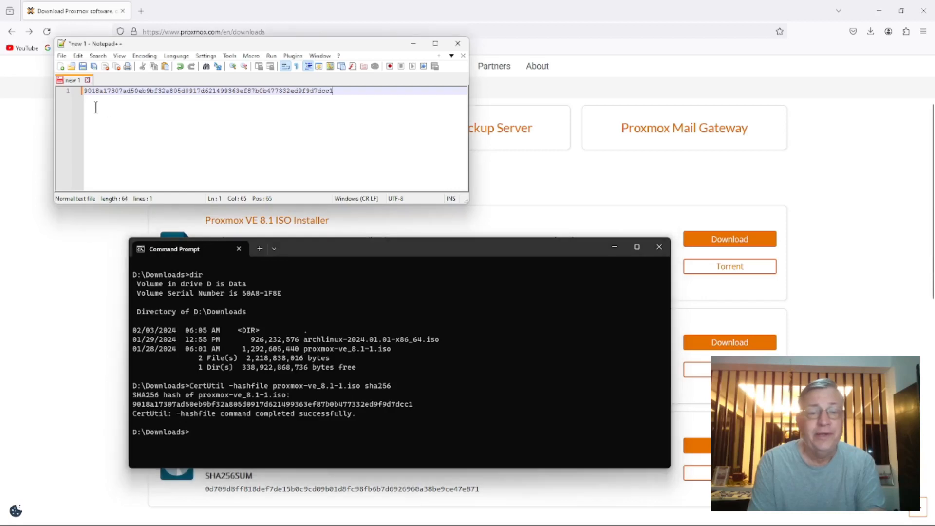
key("Return")
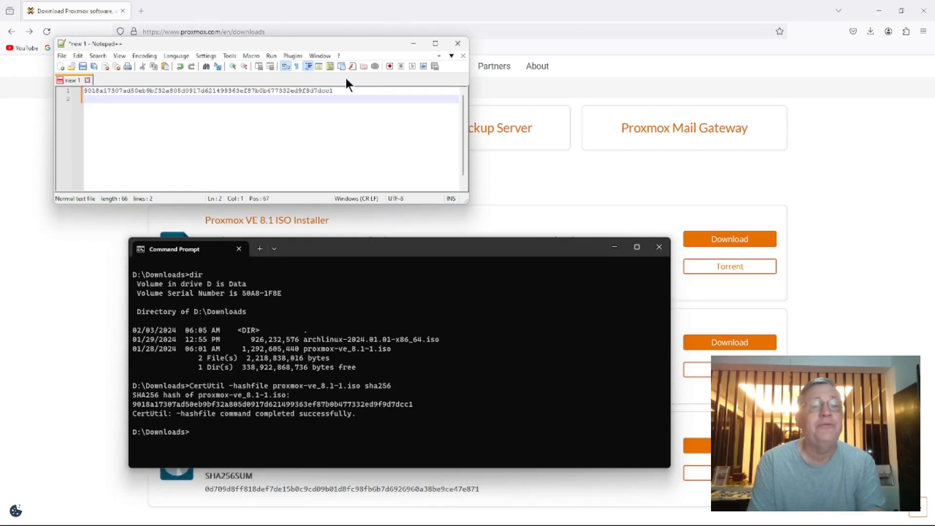
key("ctrl+v")
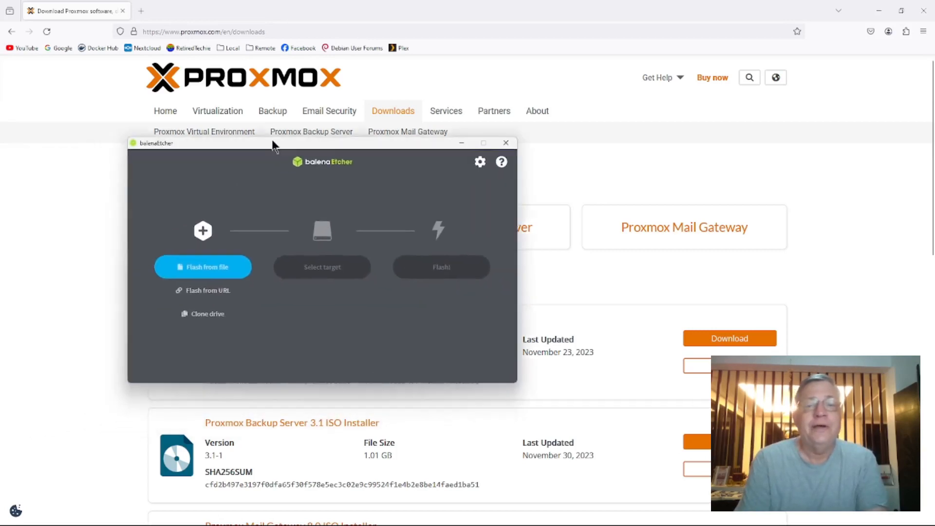
Load the proxmox-ve_8.1-1 disc image from the Downloads folder as the file to flash
left_click_drag(272, 141, 361, 131)
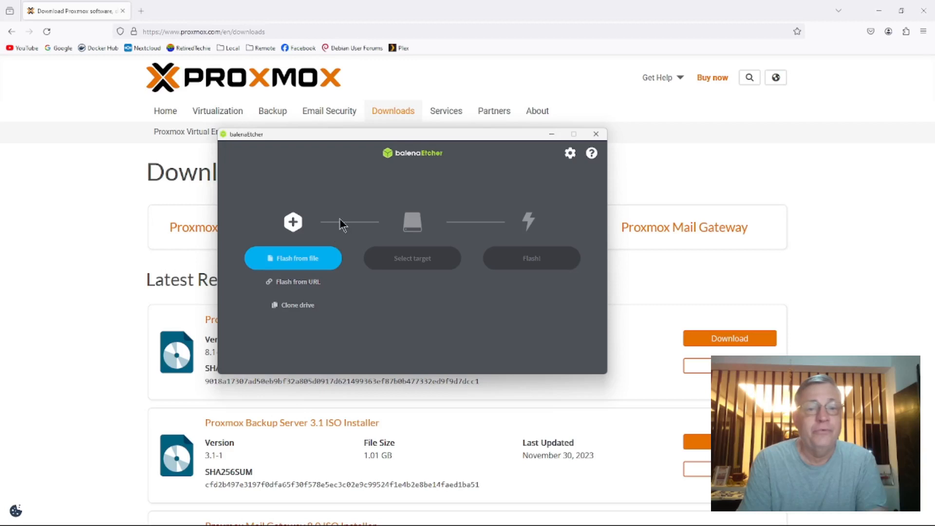
left_click(302, 262)
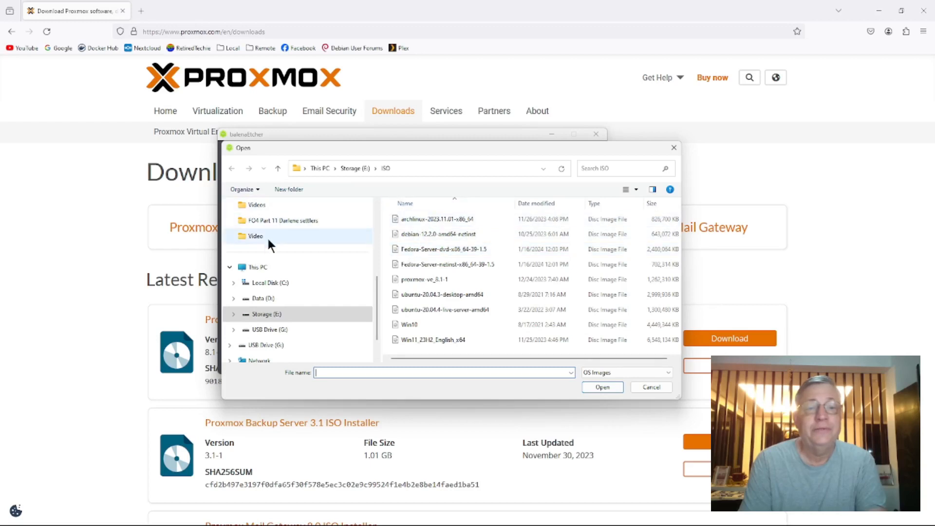
scroll(263, 275, "up", 10)
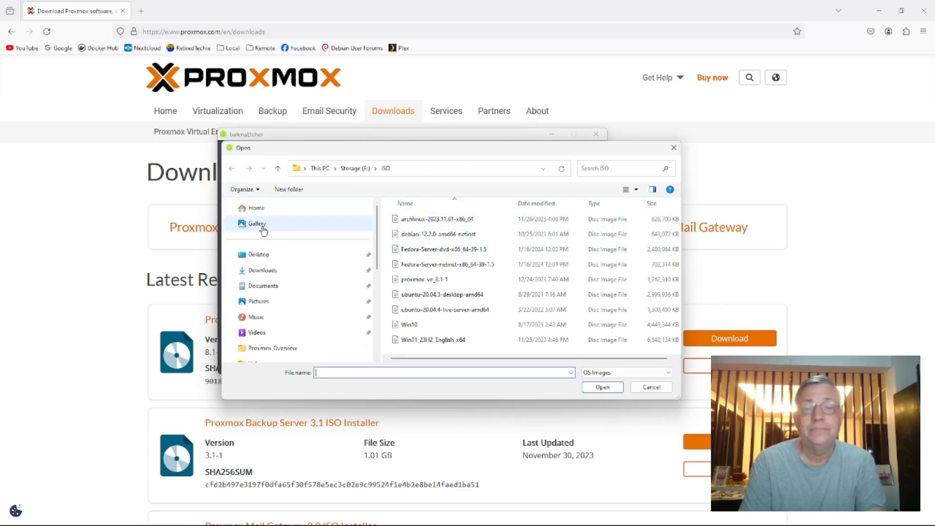
left_click(258, 208)
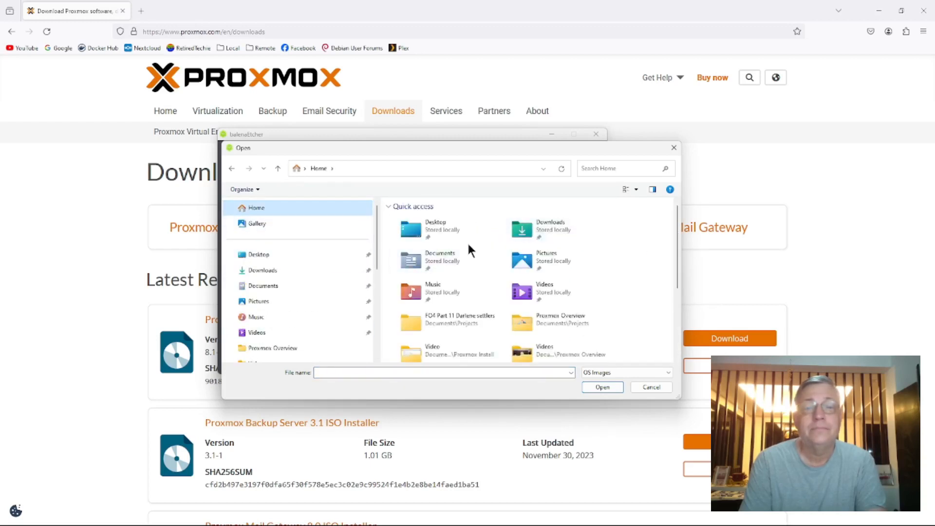
left_click(424, 254)
double_click(518, 235)
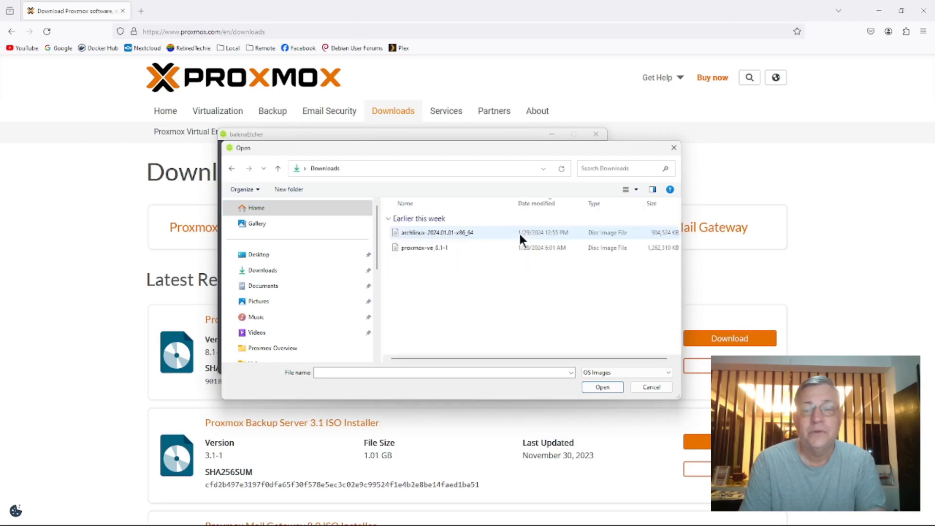
left_click(435, 247)
left_click(593, 386)
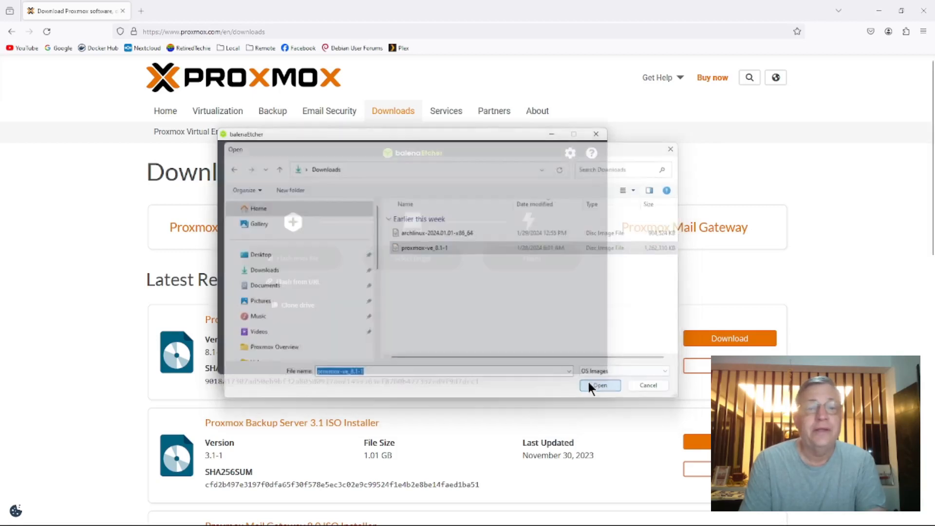
Select the Innostor USB Device on G: as the target and start flashing the Proxmox image to it
left_click(419, 271)
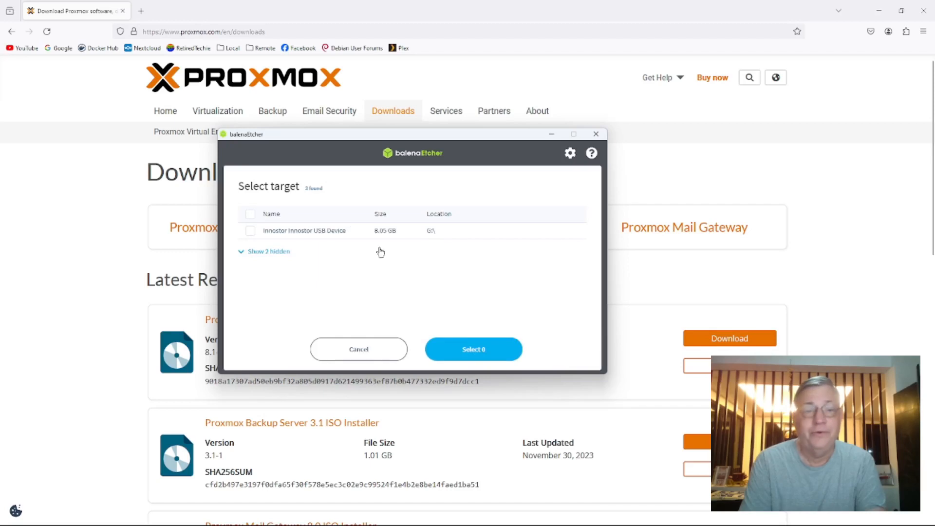
left_click(250, 230)
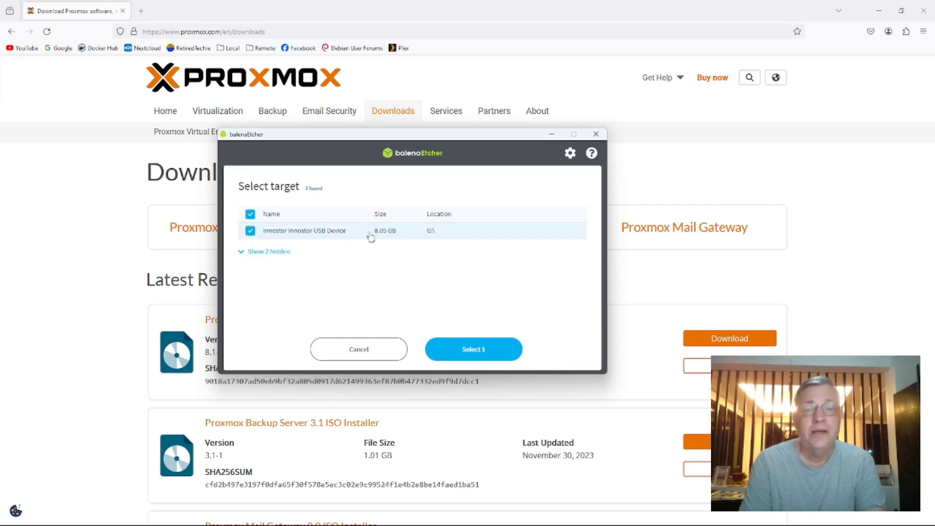
left_click(478, 355)
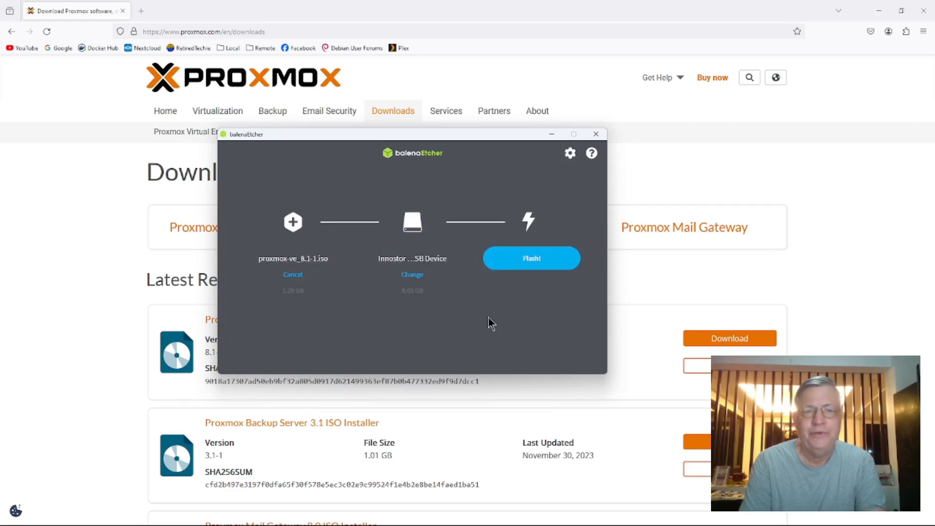
left_click(536, 261)
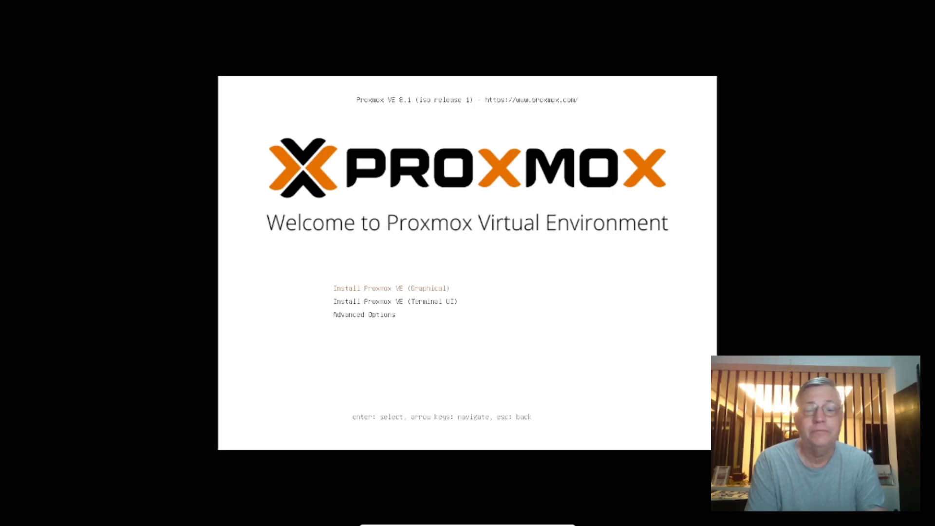
Start the graphical Proxmox VE installation from the boot menu, read through the EULA and accept it
key("Return")
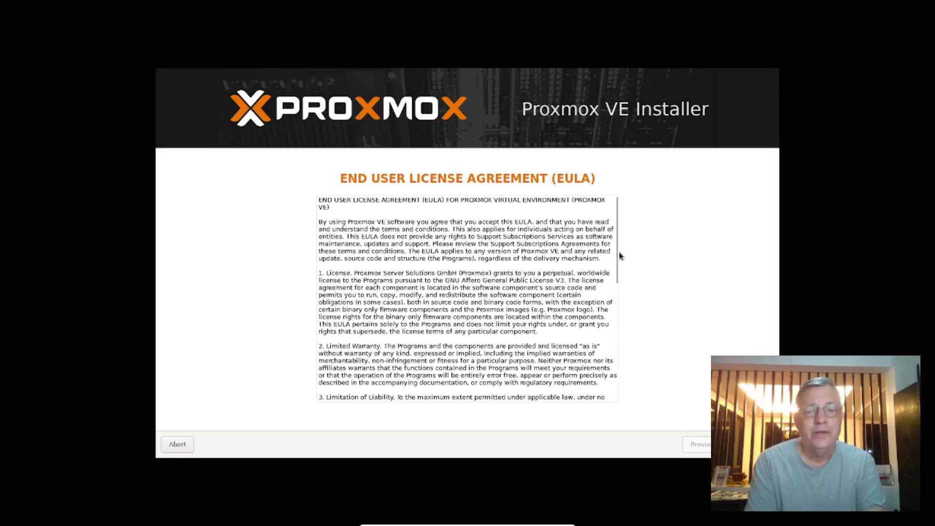
left_click_drag(618, 253, 619, 383)
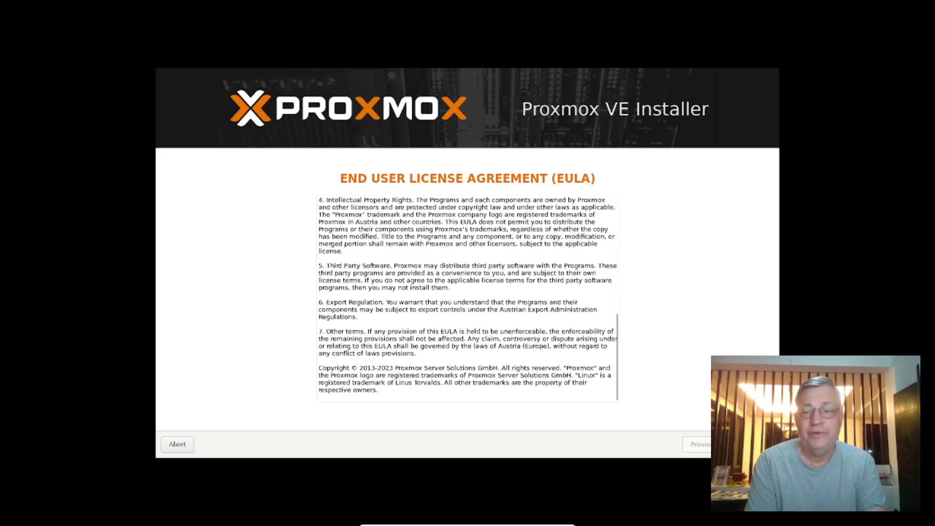
left_click(752, 444)
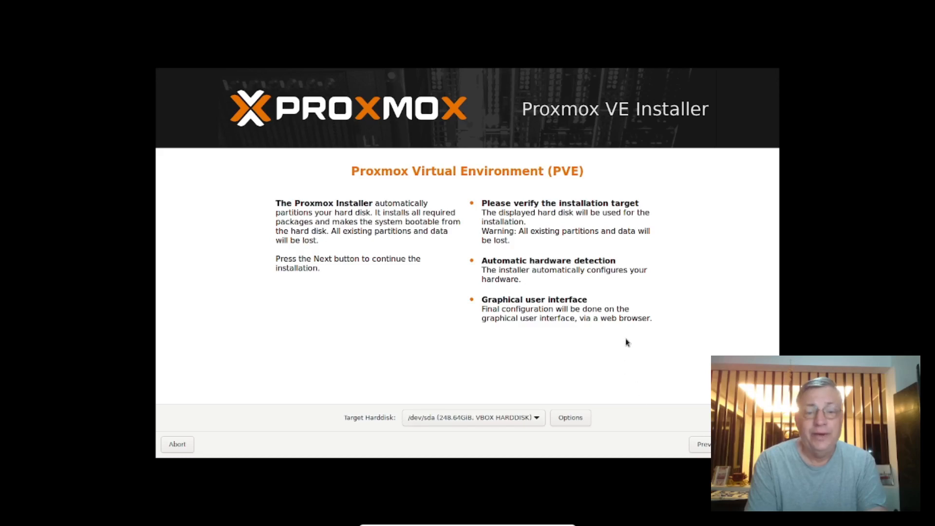
Review the filesystem choices for target disk /dev/sda, keep ext4, and continue to the location and time zone settings
left_click(573, 420)
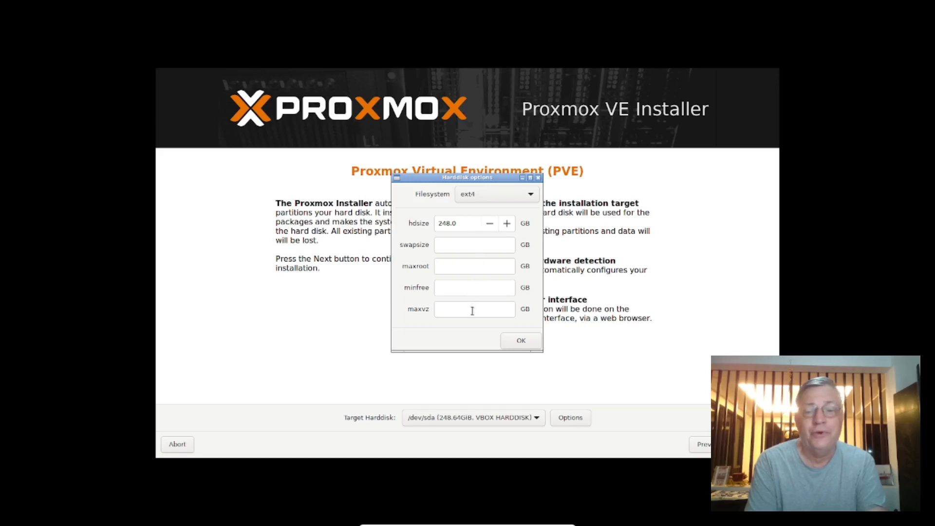
left_click(532, 195)
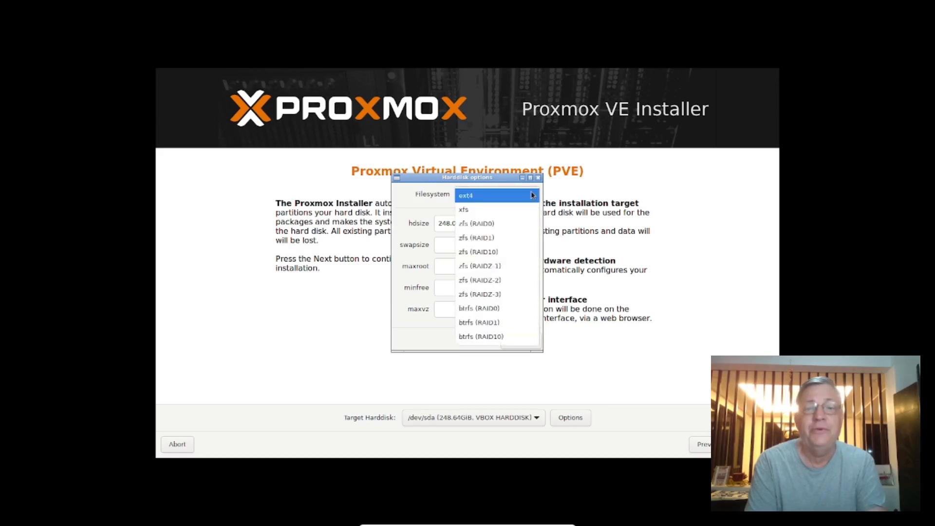
left_click(533, 196)
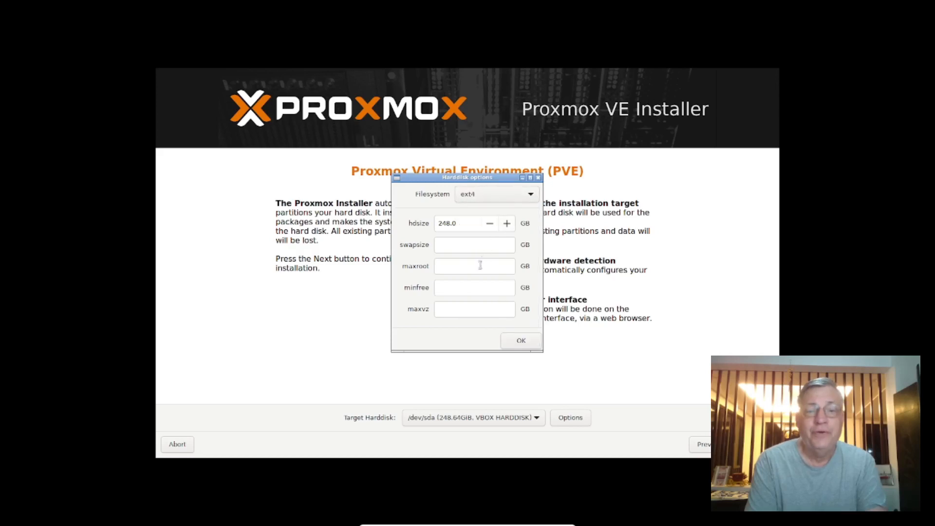
left_click(531, 196)
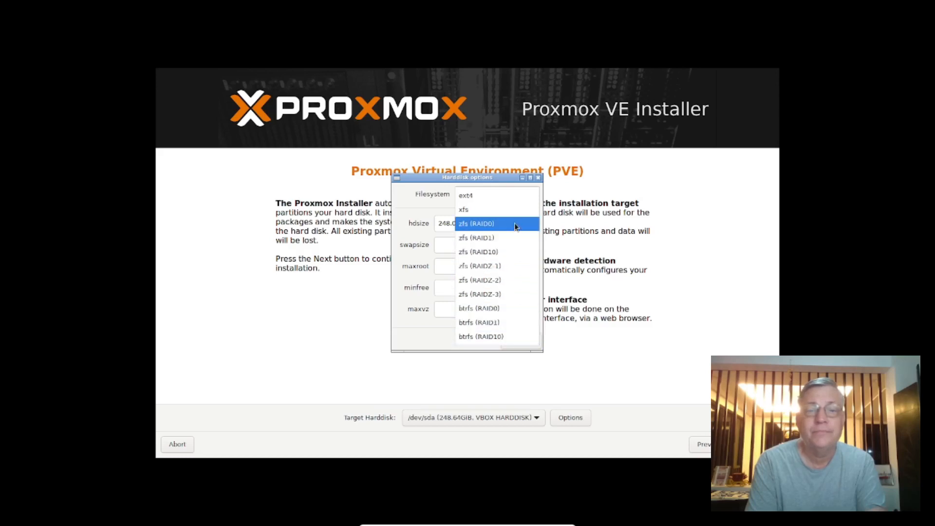
left_click(514, 193)
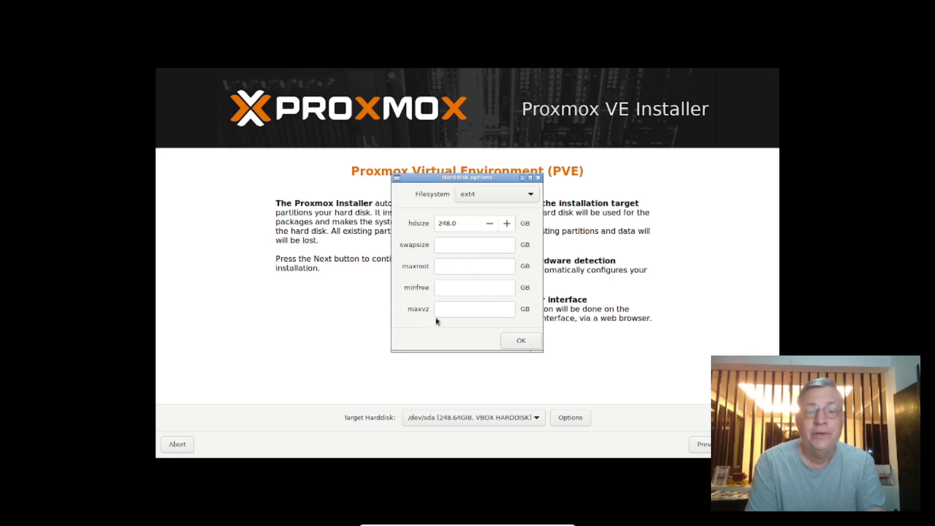
left_click(539, 177)
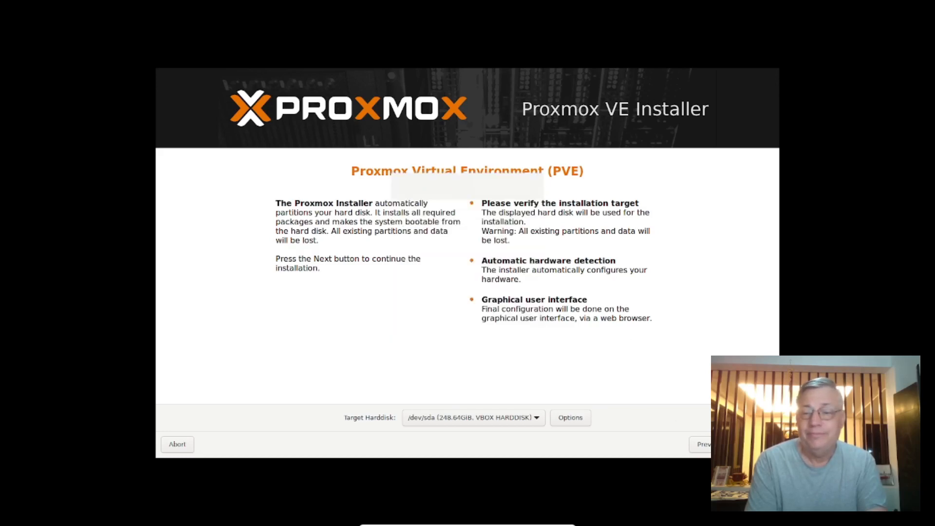
left_click(754, 445)
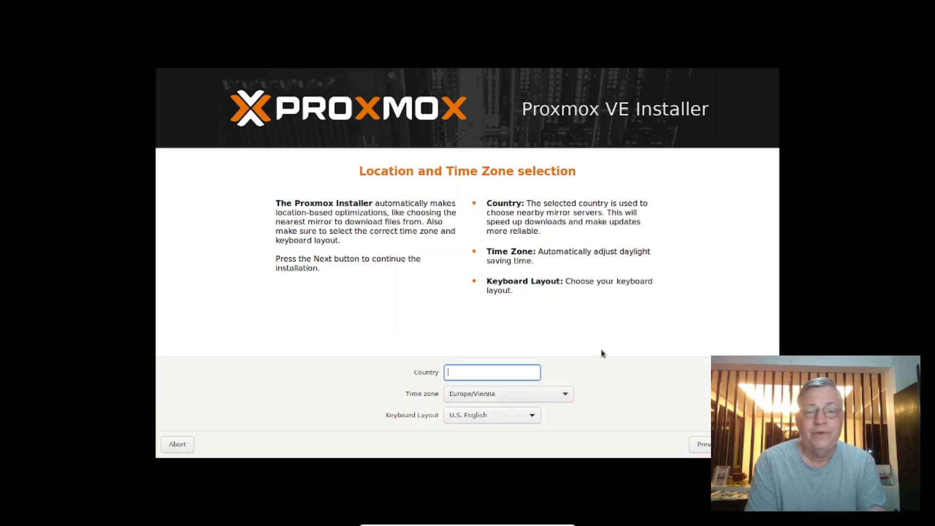
Set the country to Philippines and continue to the administration password and email settings
type("u")
key("BackSpace")
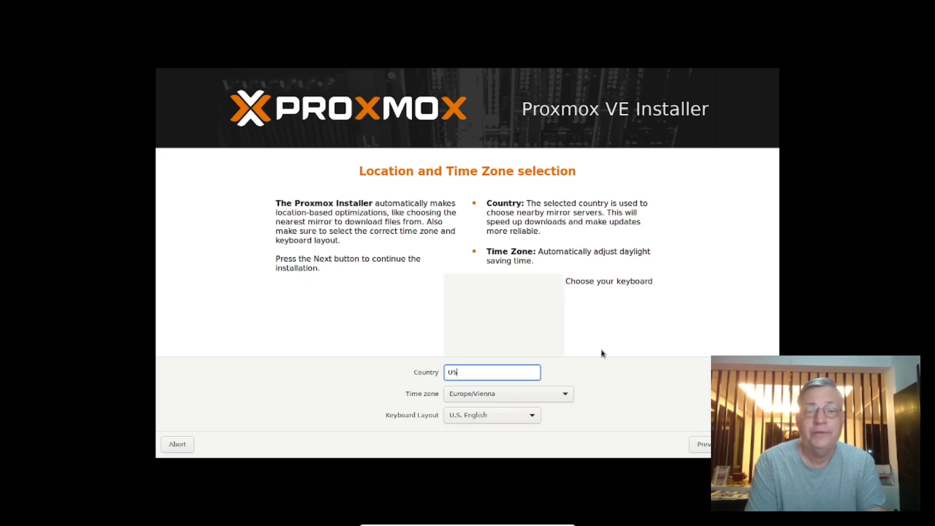
type("Philippines")
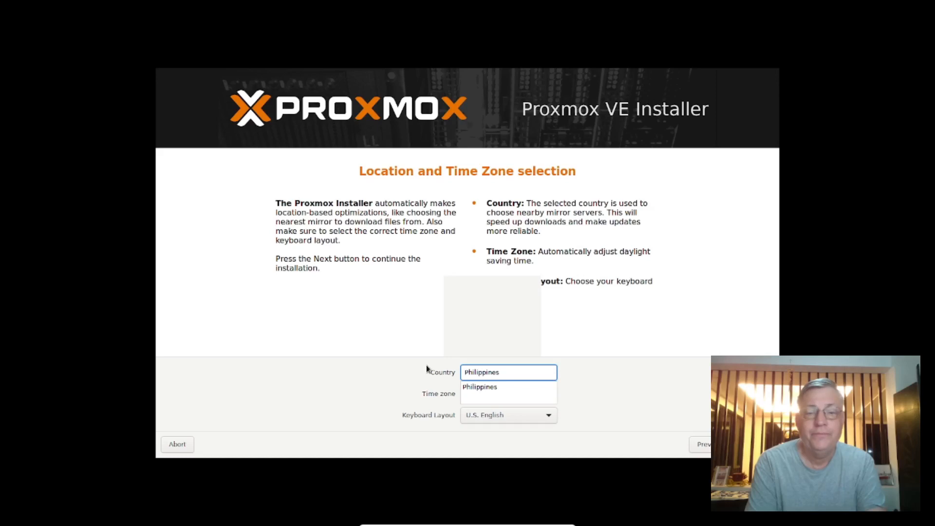
left_click(479, 388)
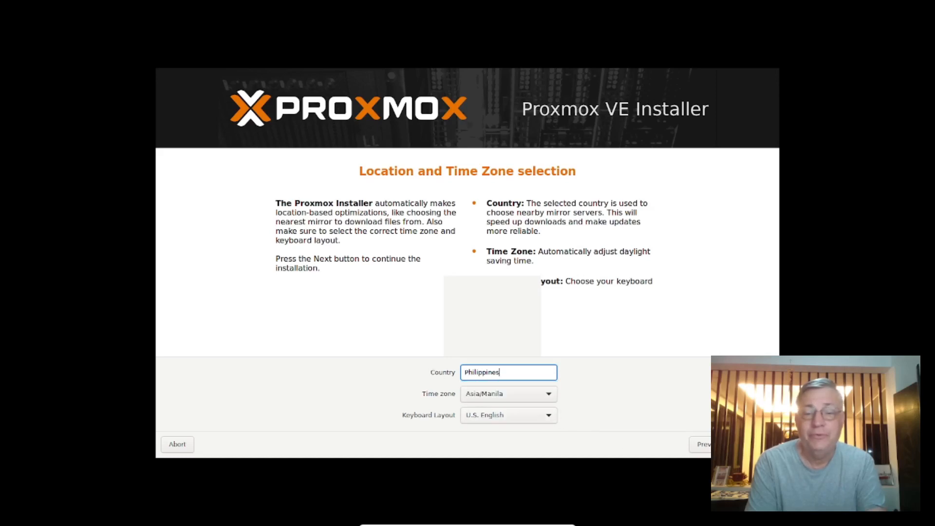
left_click(650, 325)
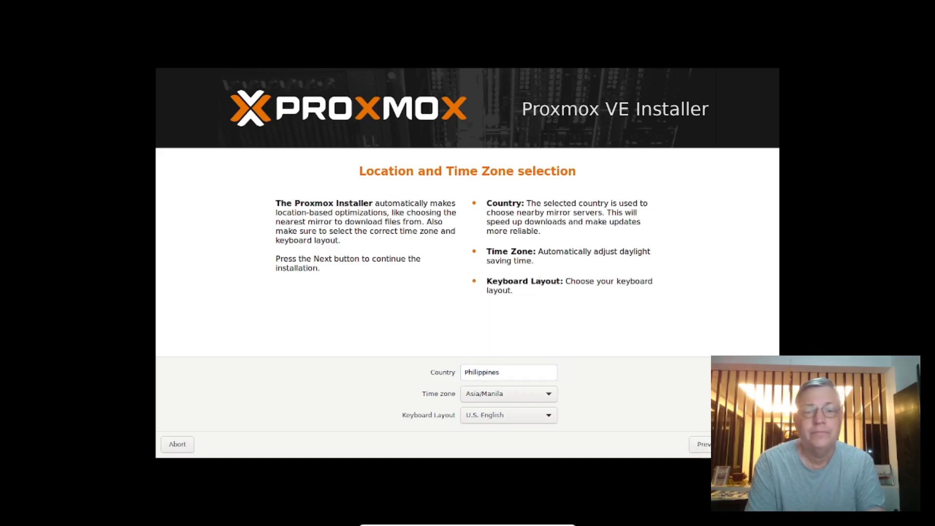
left_click(745, 444)
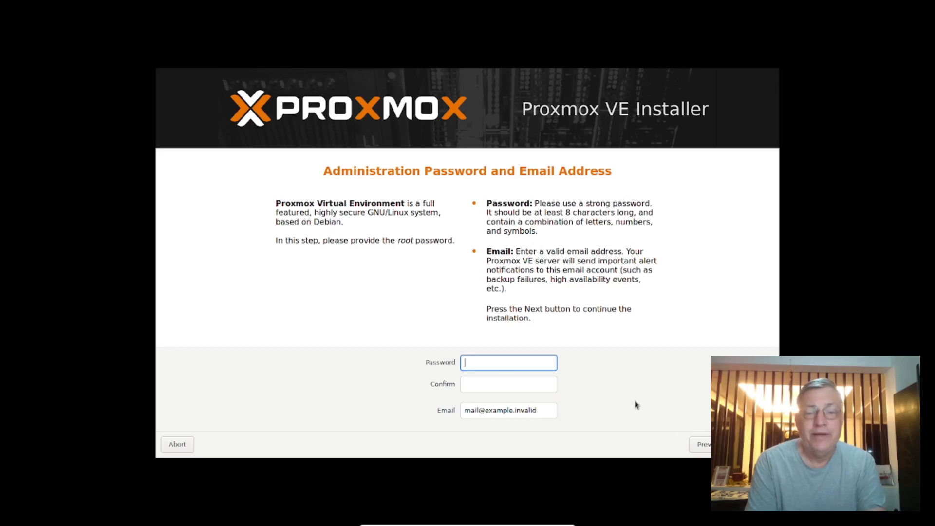
Enter the root password and repeat it in the confirmation field
type("p")
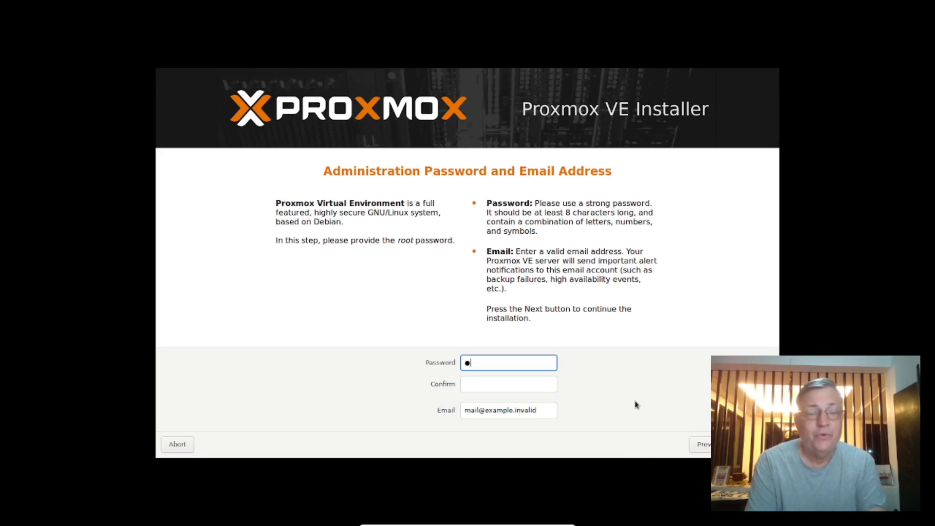
type("asswor")
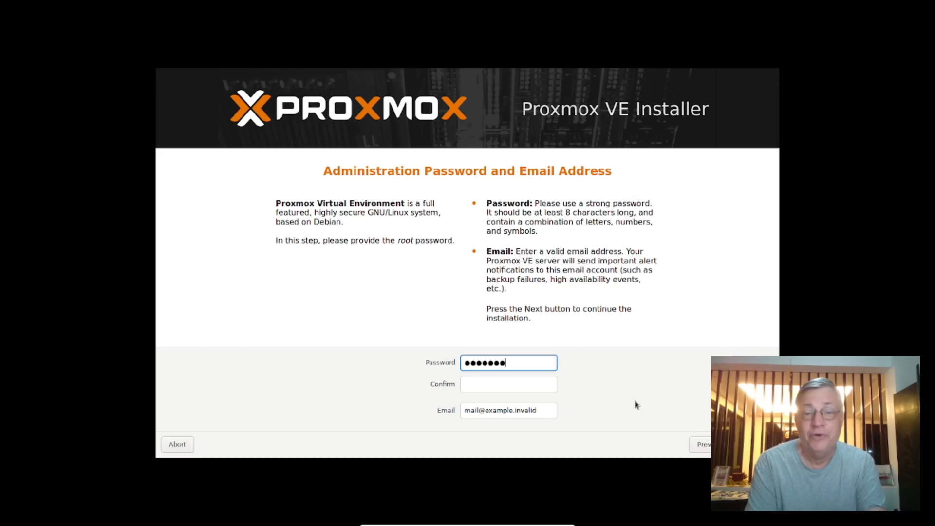
type("d1234")
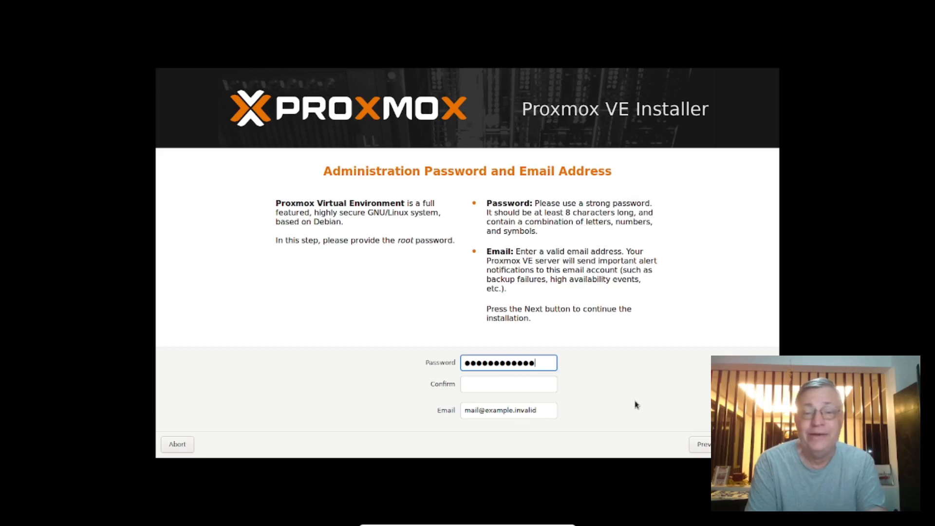
left_click(536, 387)
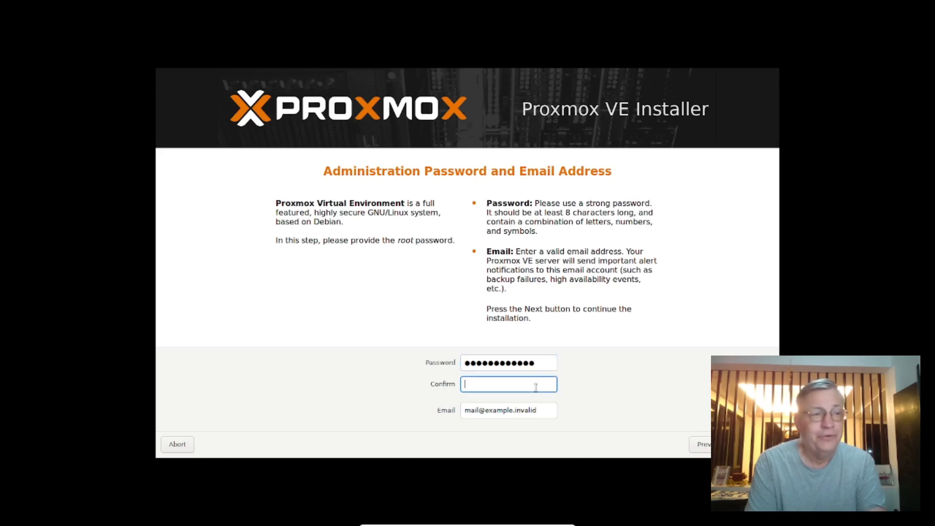
type("passwor")
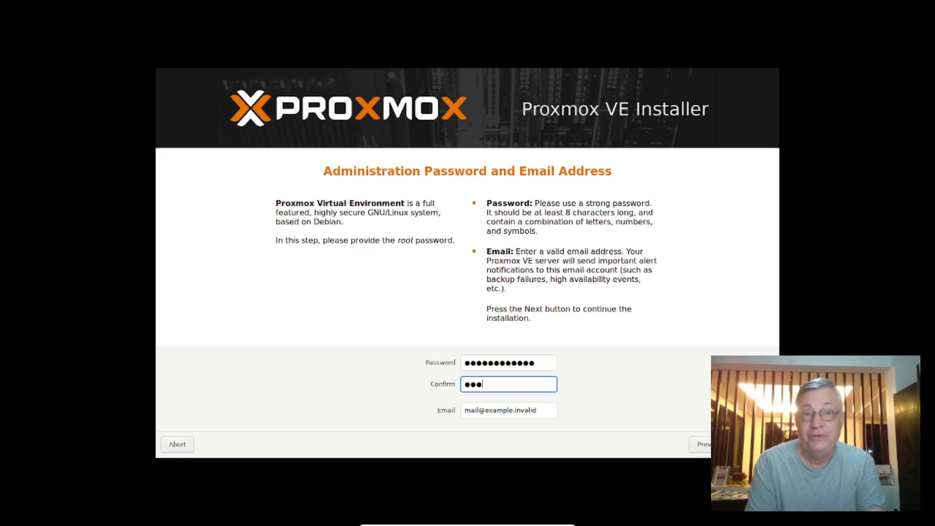
type("d")
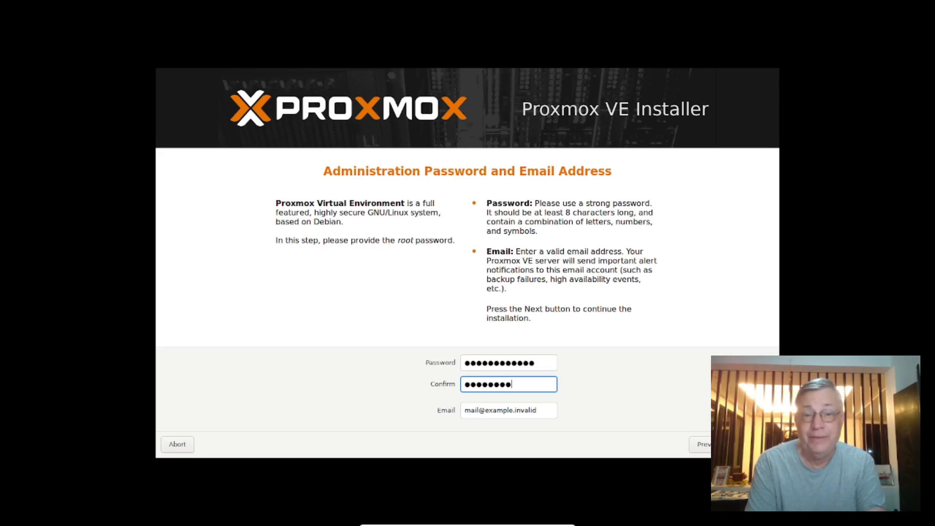
type("1234")
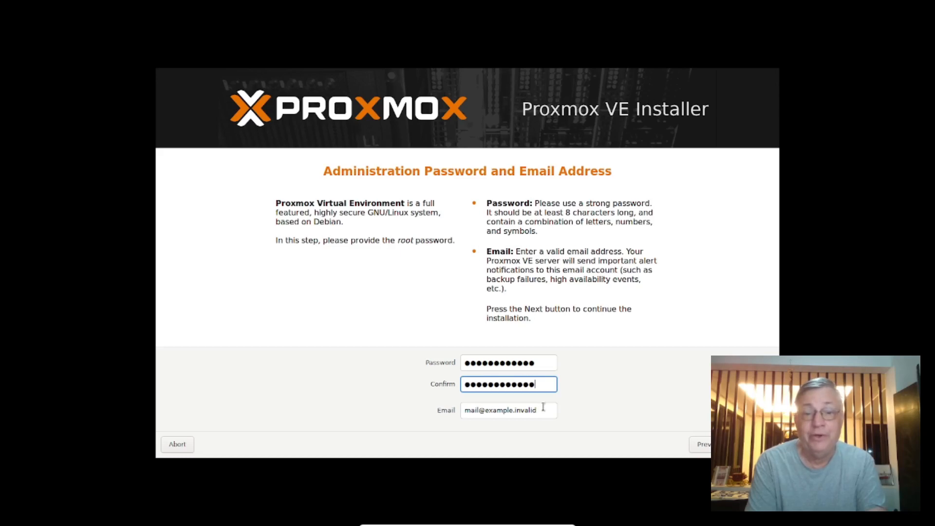
Replace the placeholder email with the administrator's email address and continue to the management network configuration
left_click_drag(547, 411, 424, 393)
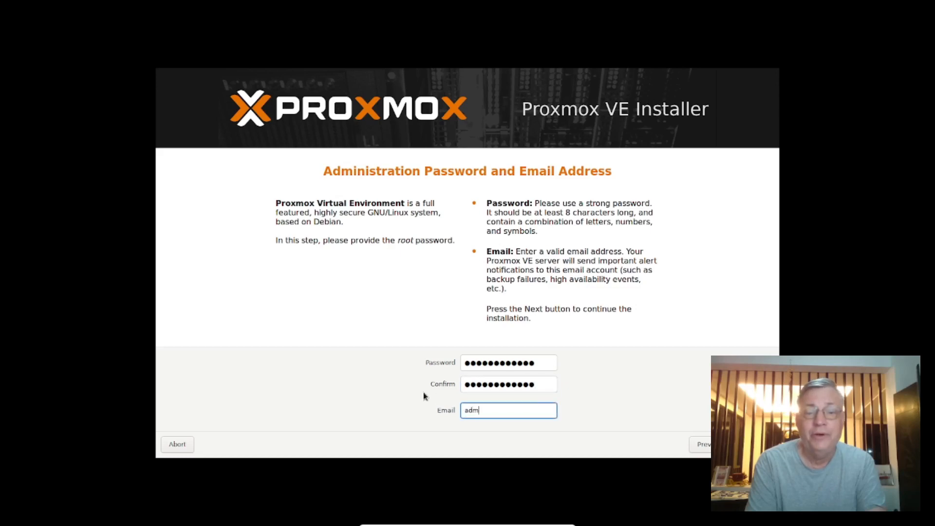
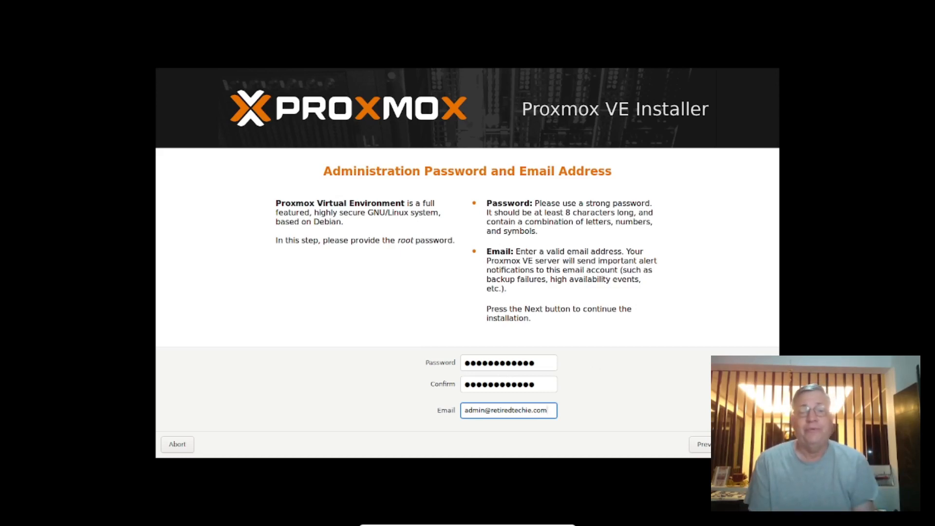
key("Return")
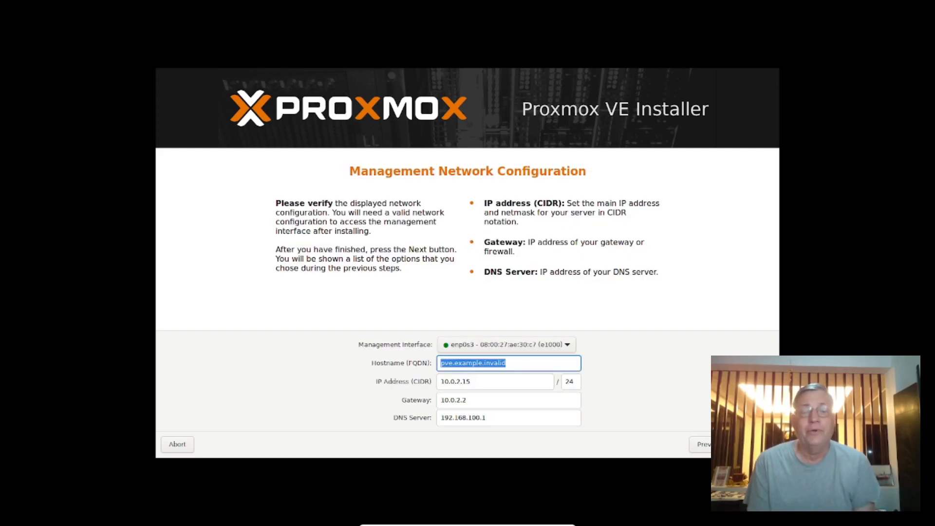
Set the hostname (FQDN) to svm1.rt.com
left_click_drag(509, 363, 437, 367)
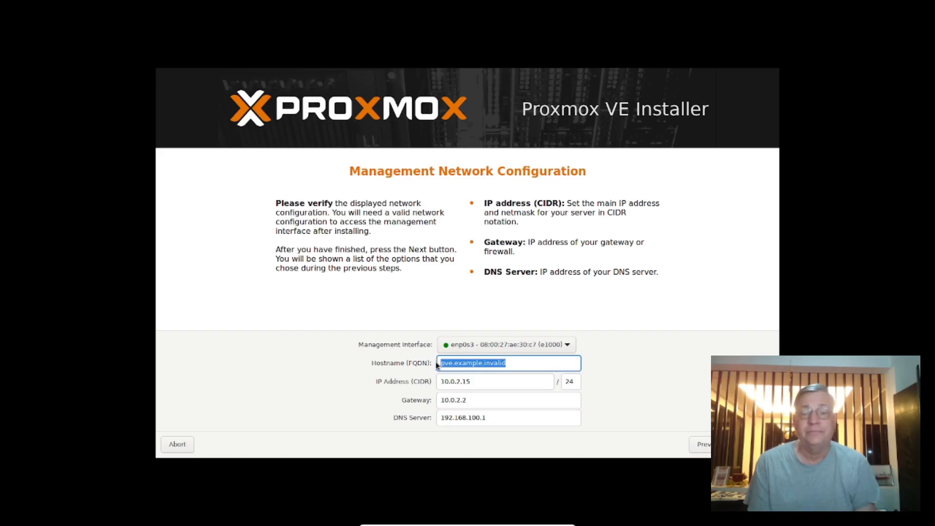
type("s")
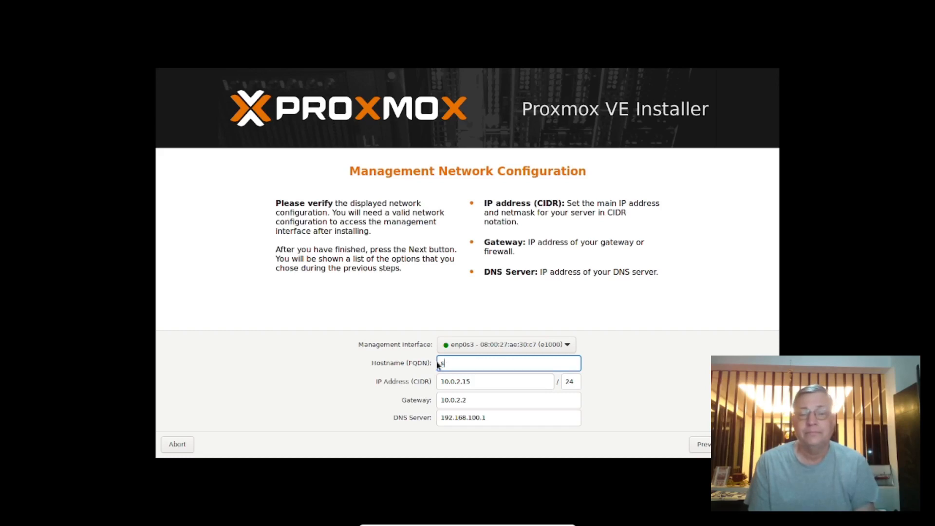
type("vm1.thewulff")
key("BackSpace")
key("BackSpace")
key("BackSpace")
key("BackSpace")
key("BackSpace")
key("BackSpace")
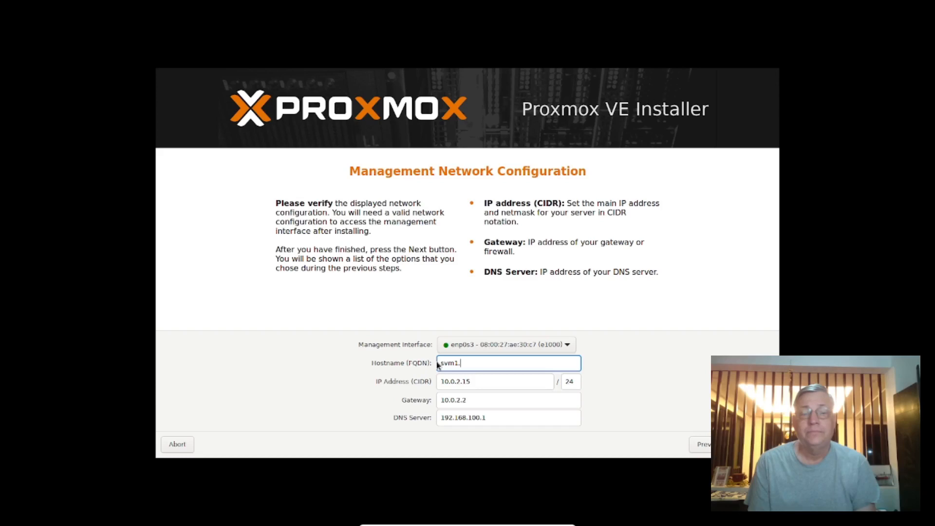
type("rt.com")
key("Tab")
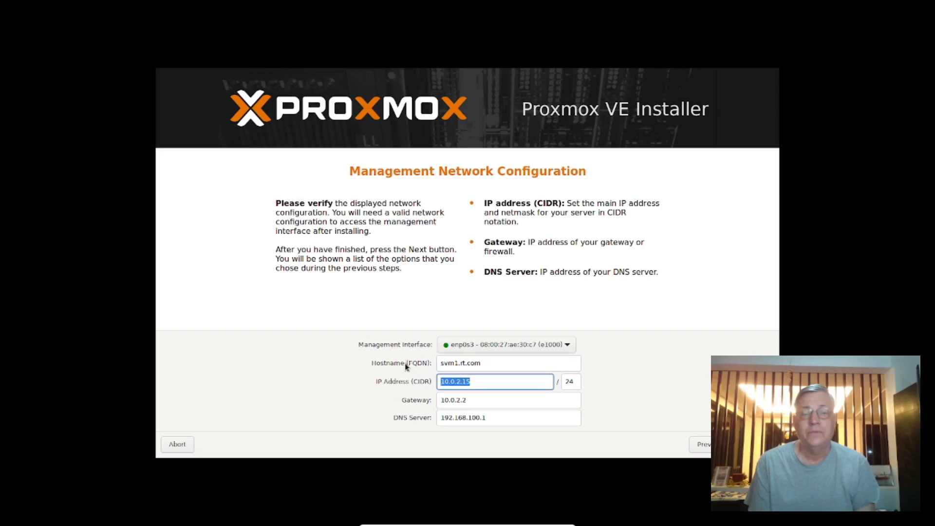
Set the management IP address to 192.168.100.26
type("192.1")
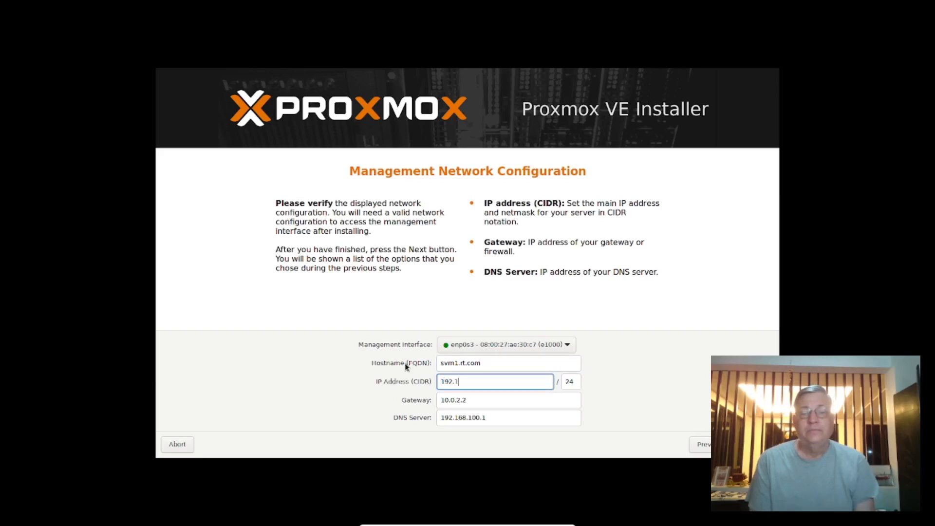
type("68.100")
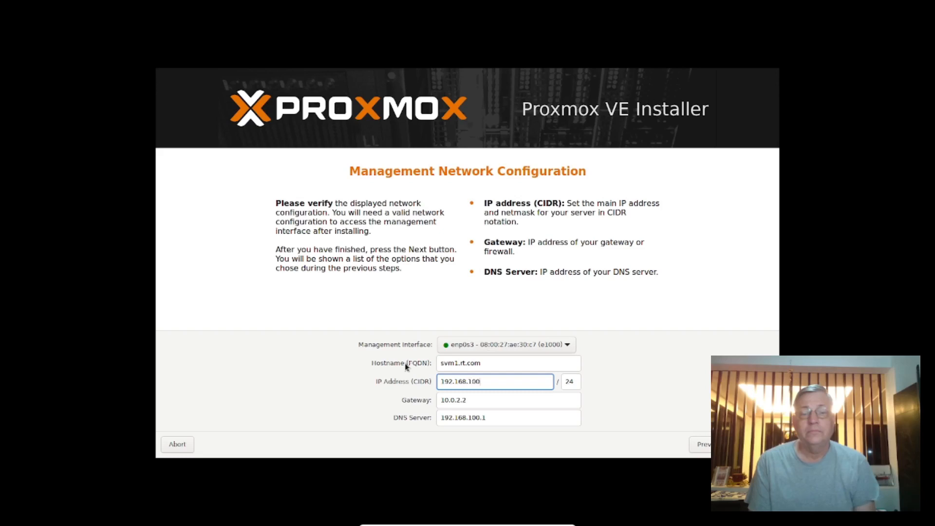
type(".26")
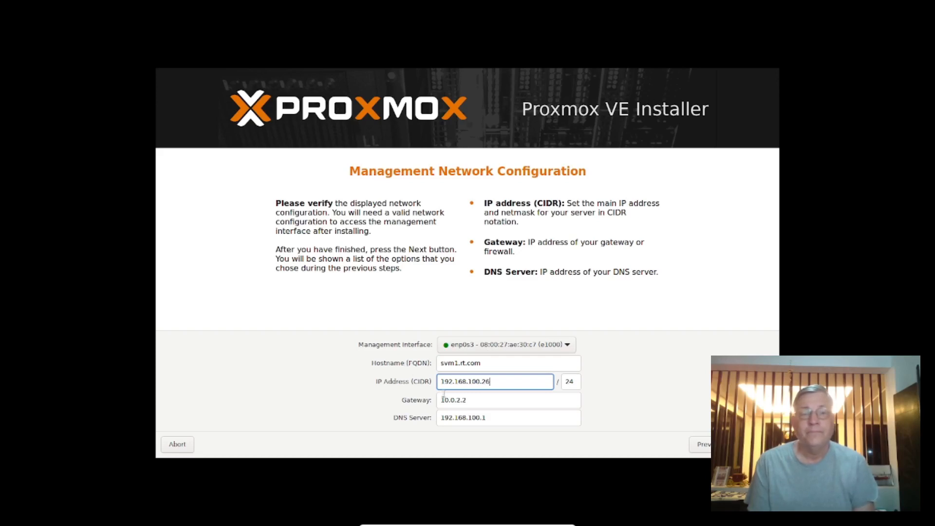
Set the gateway and DNS server to 192.168.150.1, adjust the IP address to 192.168.150.26, and continue to the summary
key("Tab")
type("1")
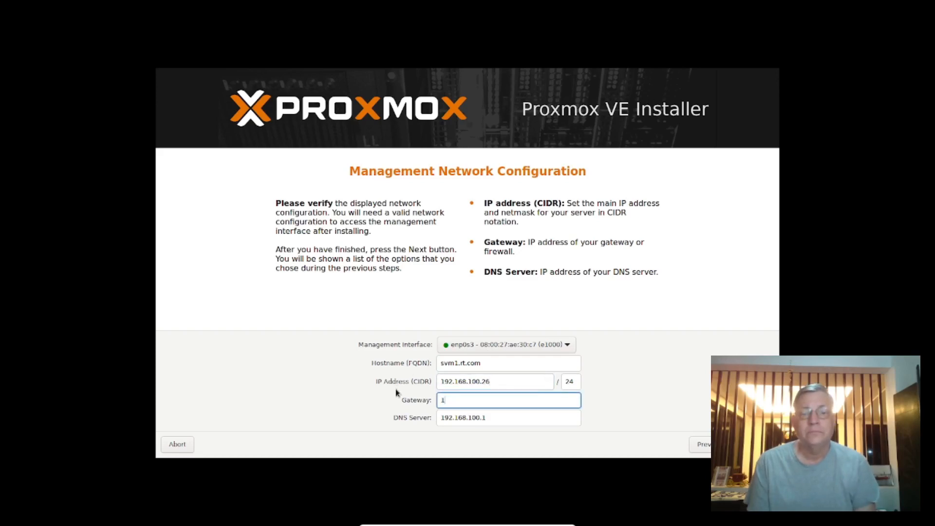
type("92.168.")
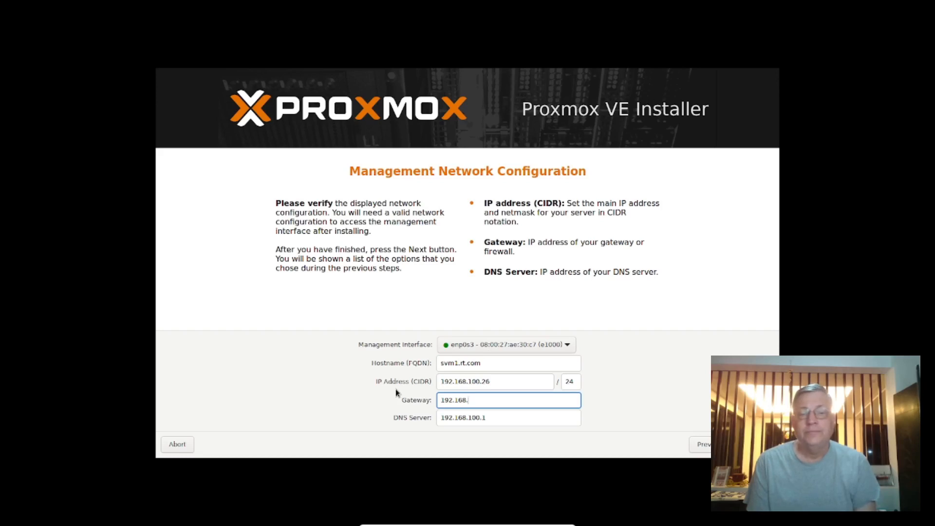
type("1")
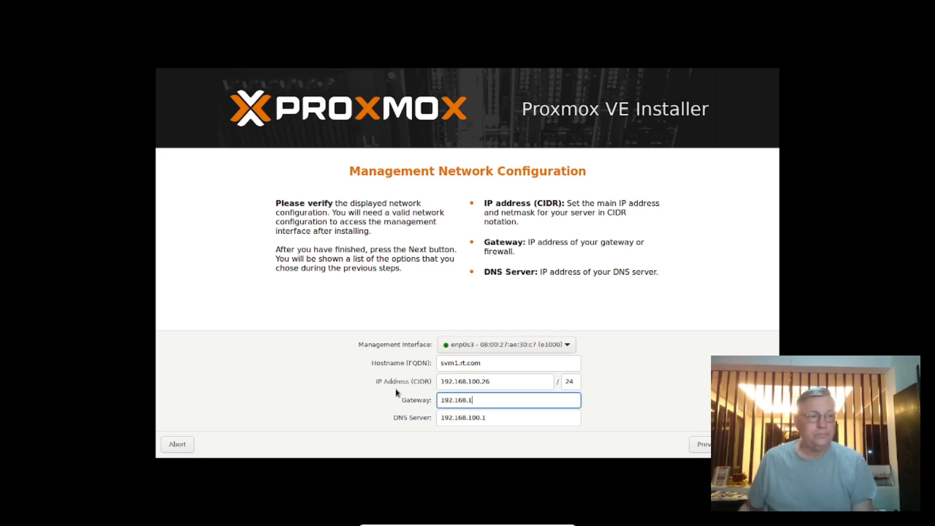
type("00.")
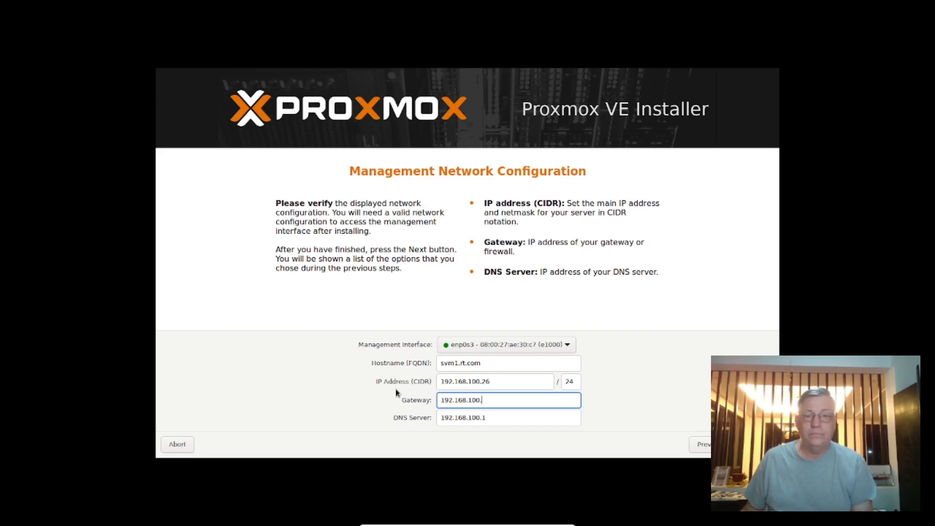
type("1")
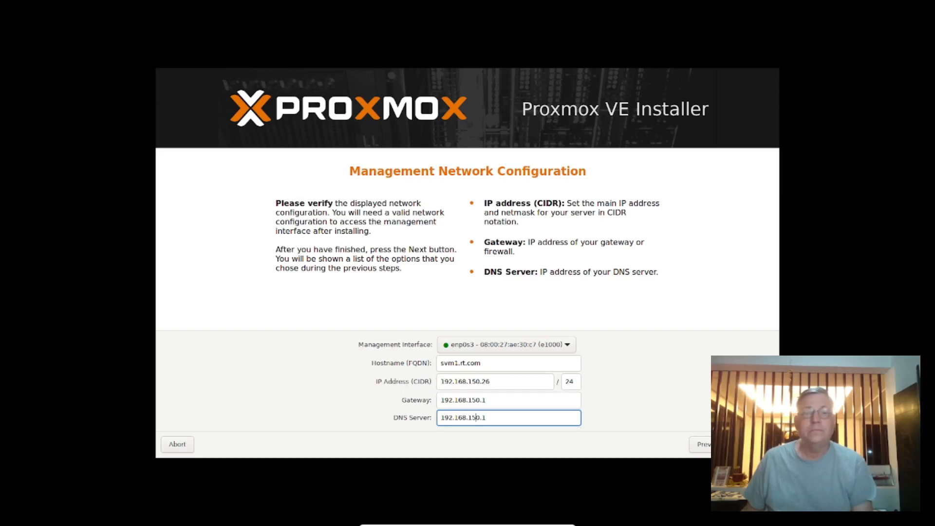
key("Tab")
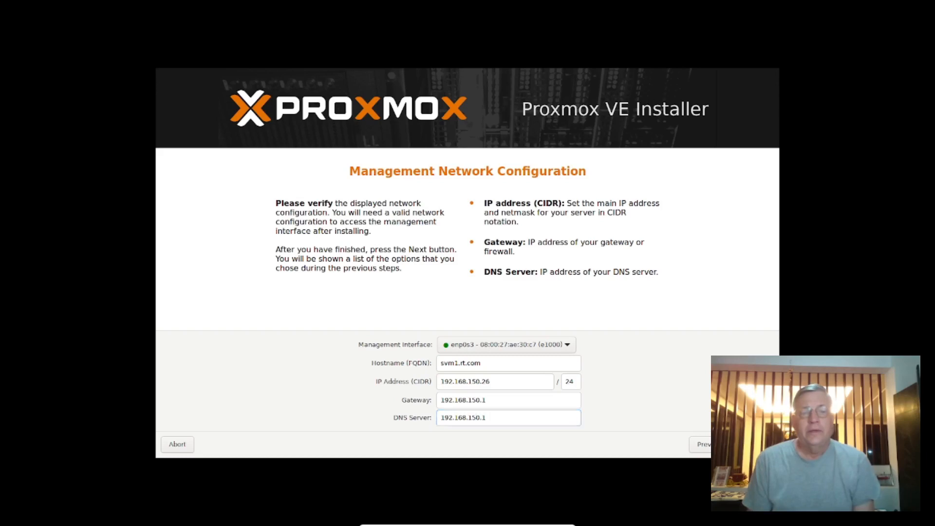
left_click(758, 444)
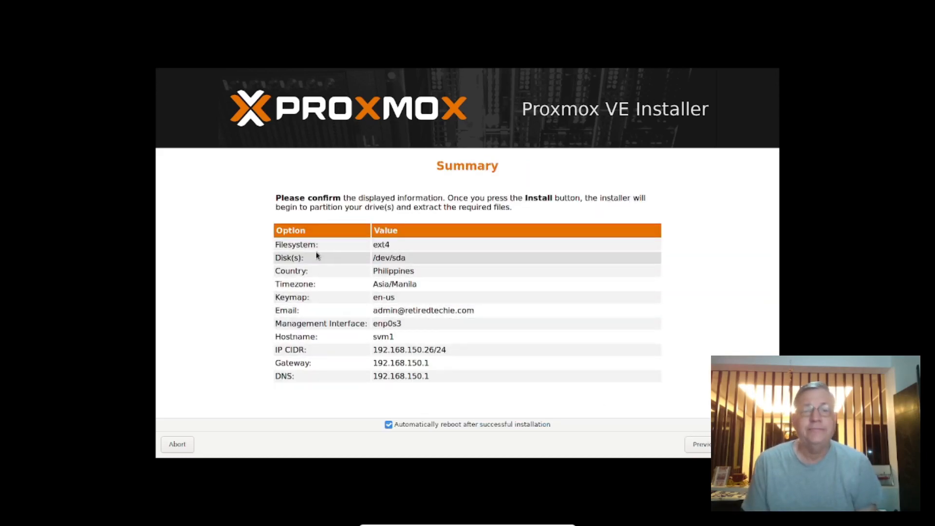
Keep automatic reboot after successful installation enabled and start the installation
left_click(388, 425)
left_click(389, 425)
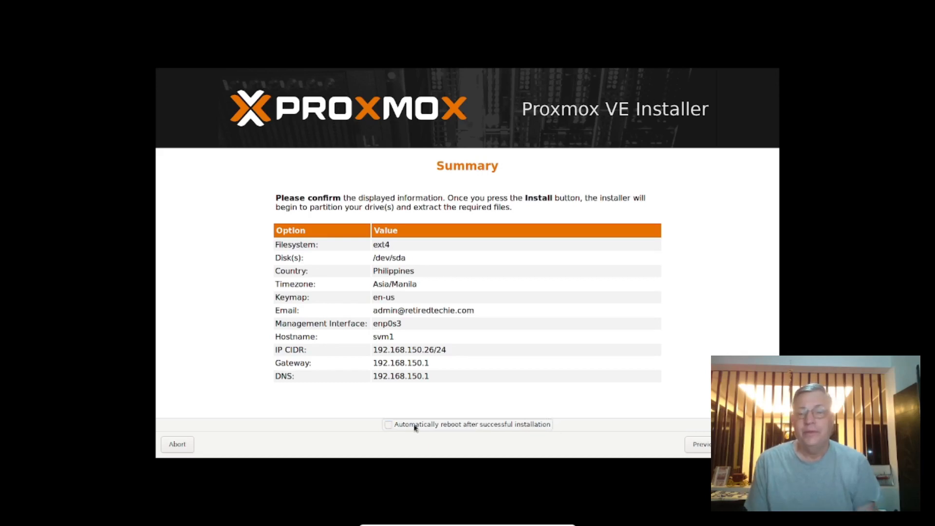
left_click(389, 426)
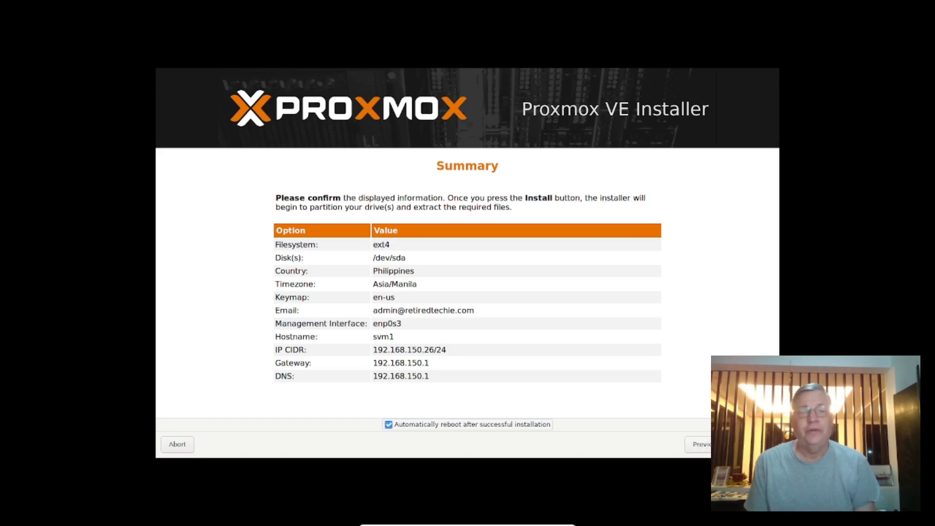
left_click(757, 445)
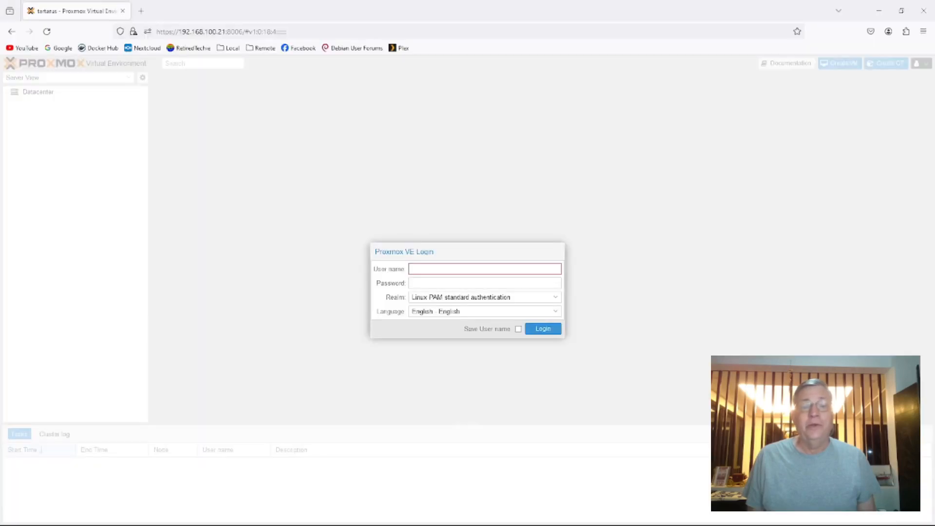
Log in to the Proxmox VE web interface in the browser as root with the account password, using Linux PAM standard authentication
type("root")
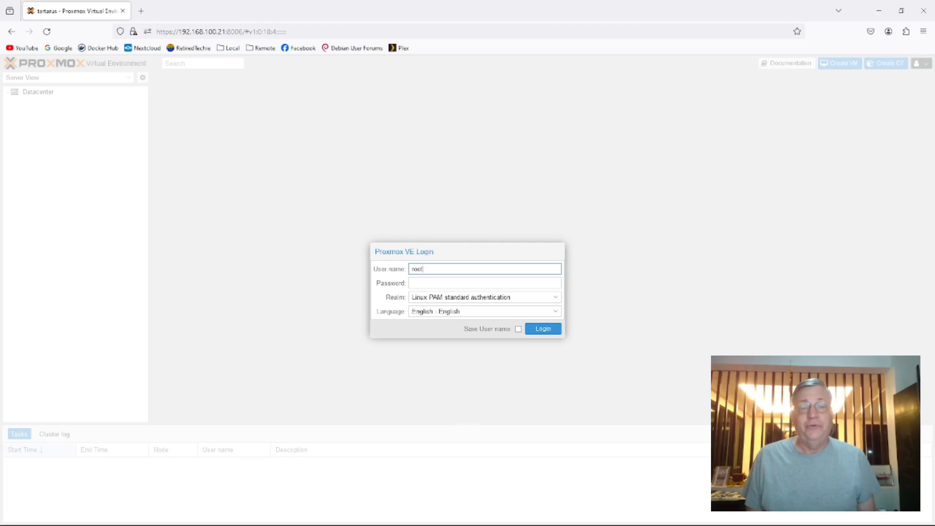
key("Tab")
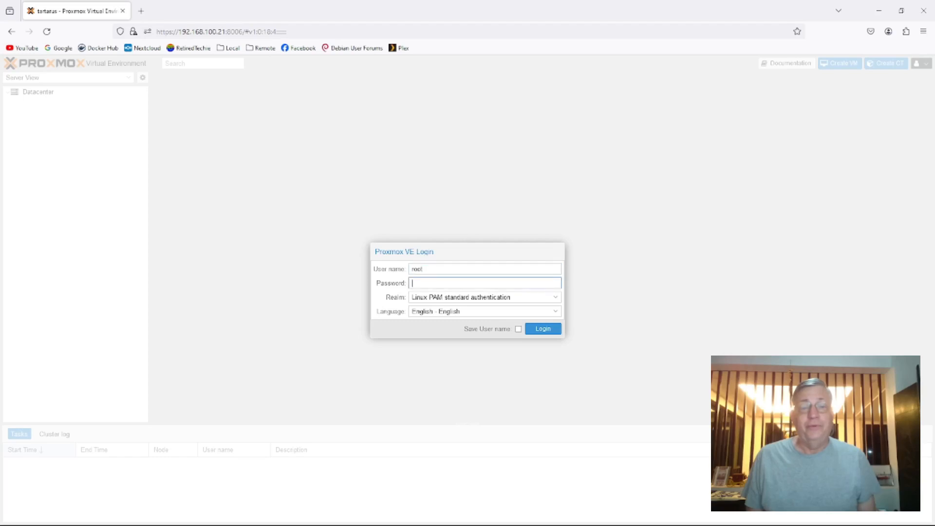
type("p")
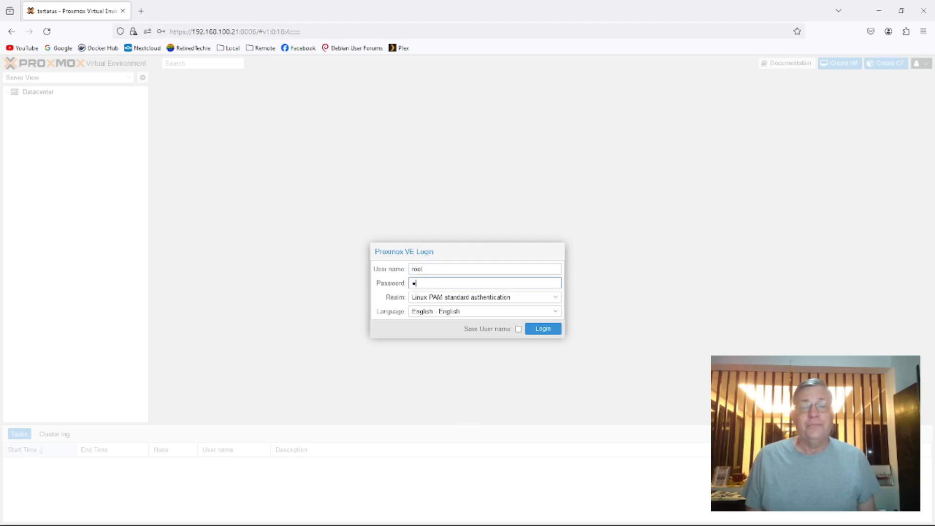
type("asswo")
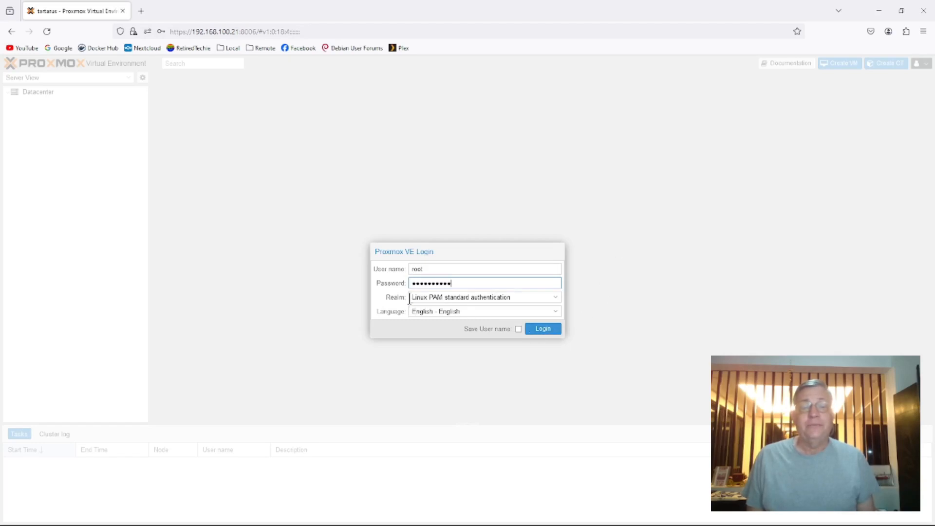
left_click_drag(411, 297, 525, 296)
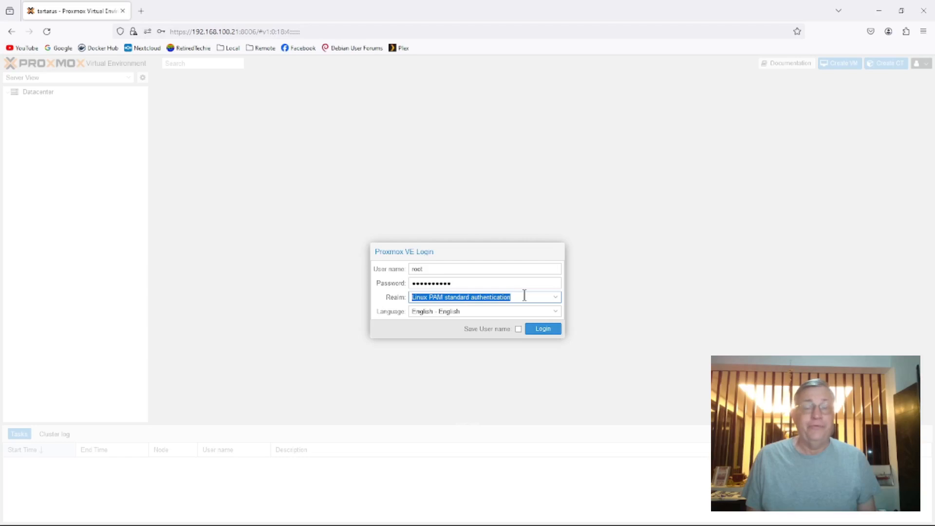
left_click(550, 330)
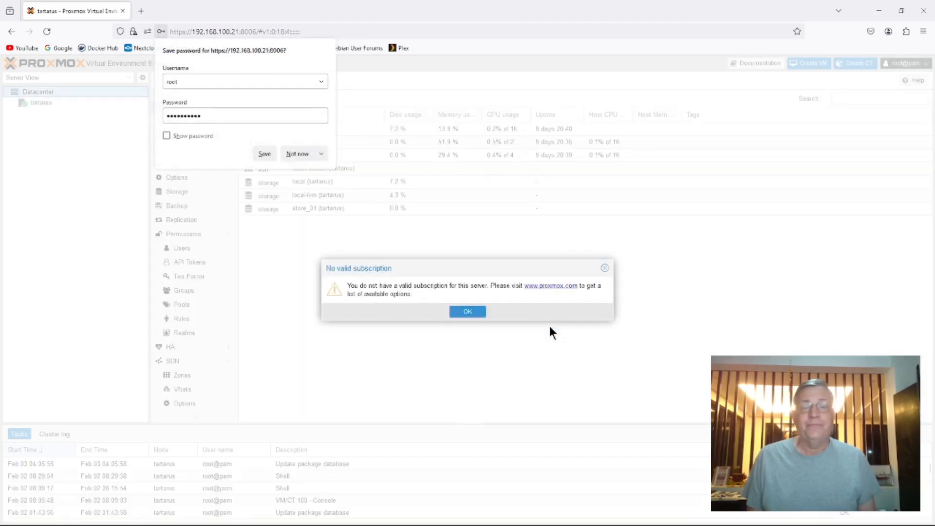
Decline saving the password in the browser, read the subscription notice and dismiss it
left_click(300, 154)
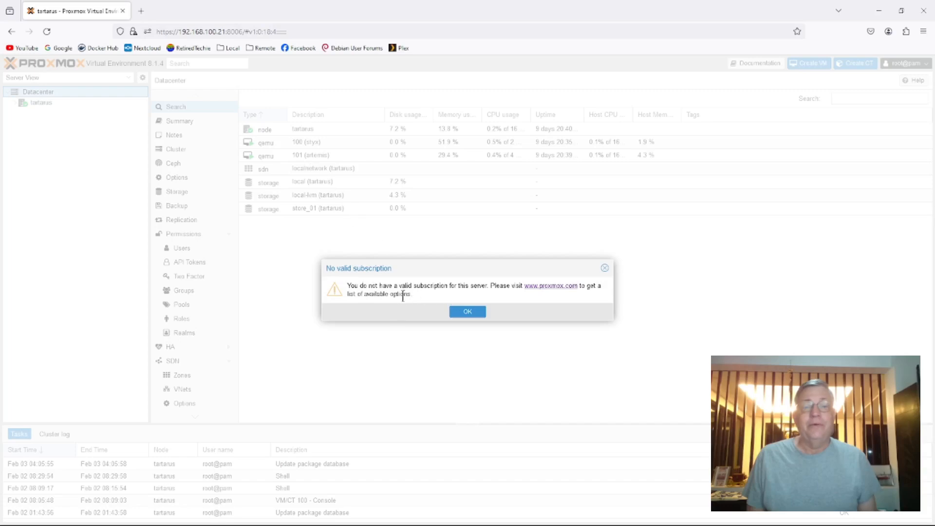
left_click_drag(415, 295, 342, 281)
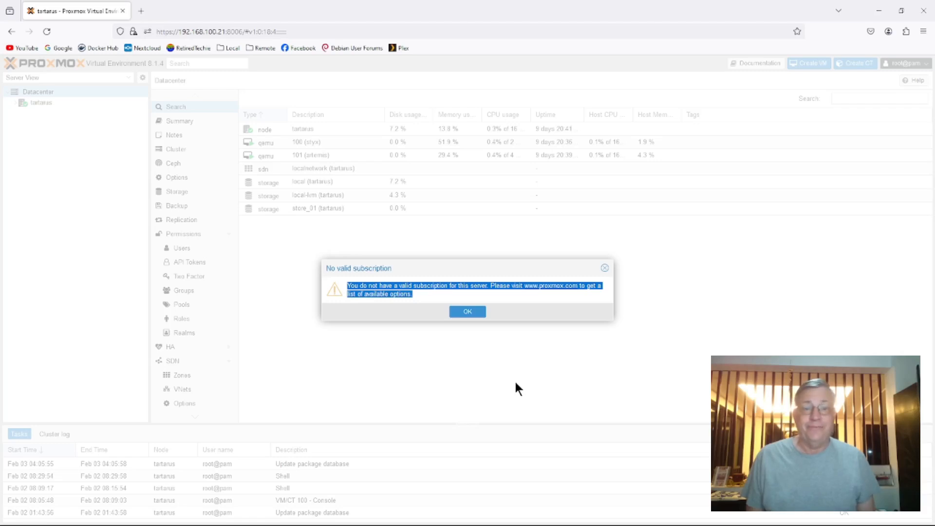
left_click(472, 311)
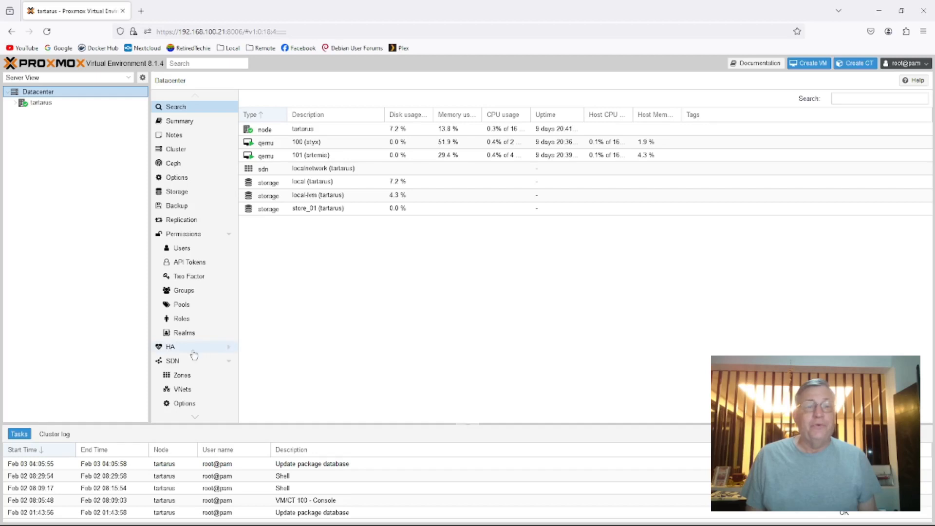
Look through the Datacenter management sections and open the tartarus node
scroll(191, 352, "down", 2)
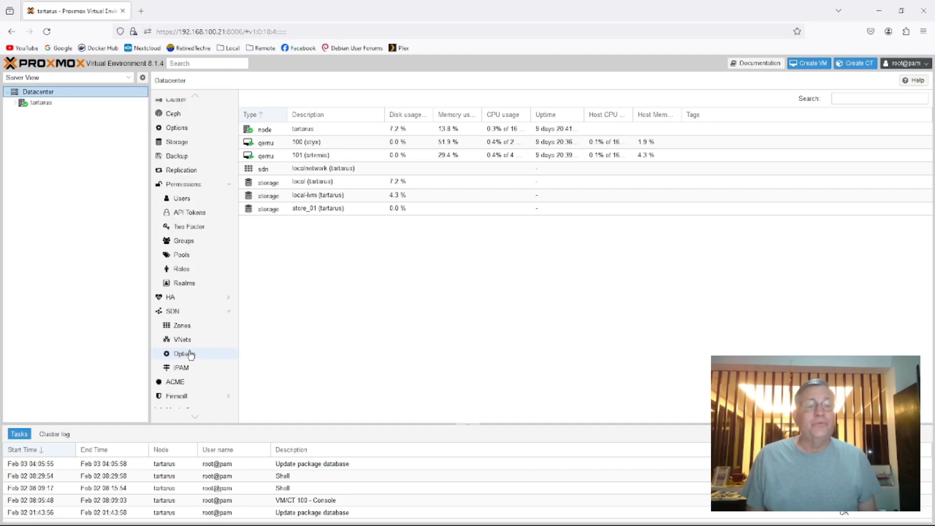
scroll(197, 374, "down", 2)
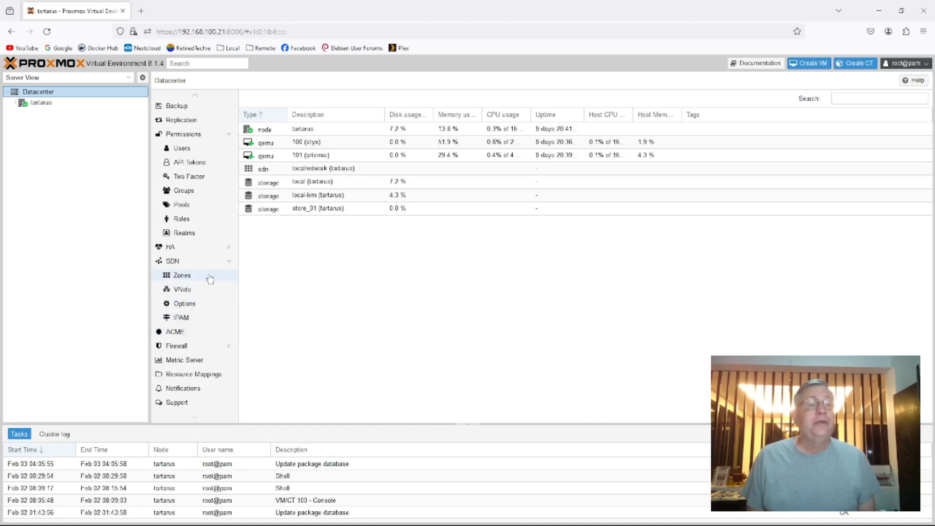
scroll(206, 265, "up", 3)
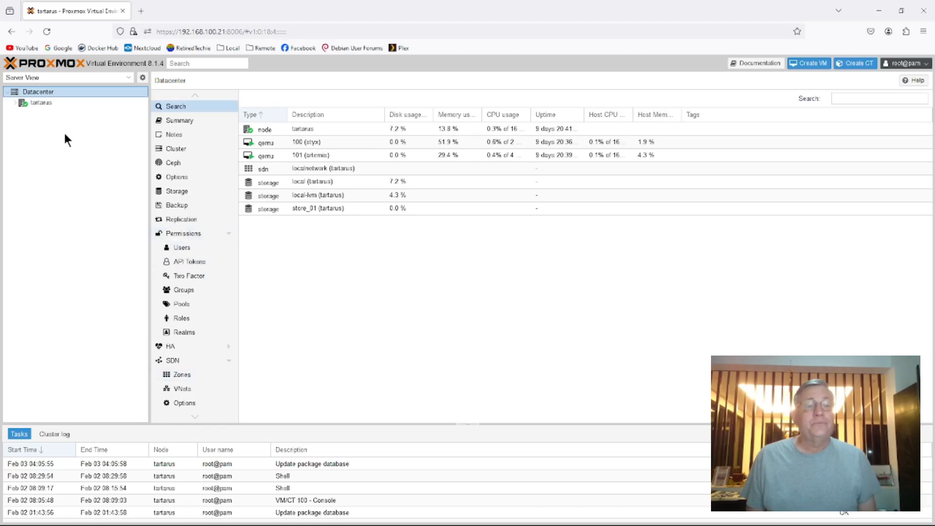
left_click(41, 103)
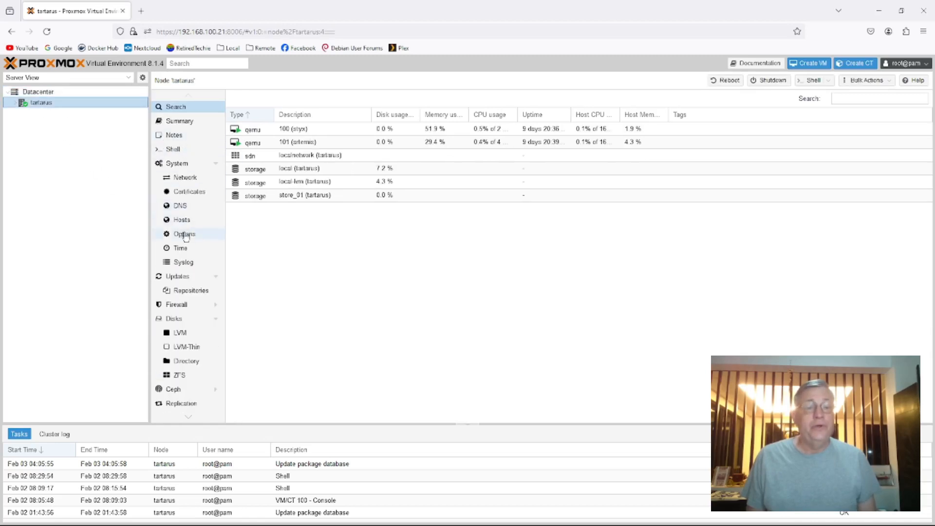
Review the available package updates and the configured APT repositories of the tartarus node, including the pve-no-subscription entry
left_click(184, 280)
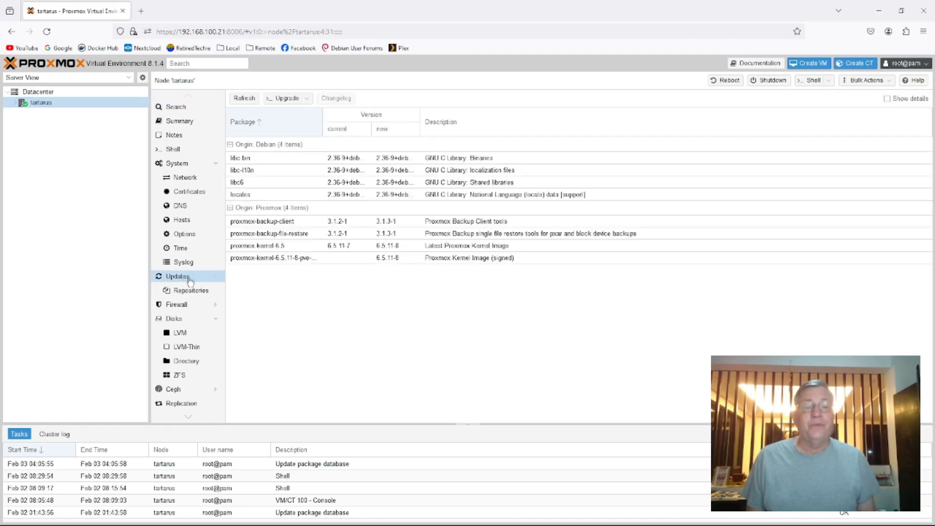
left_click(186, 292)
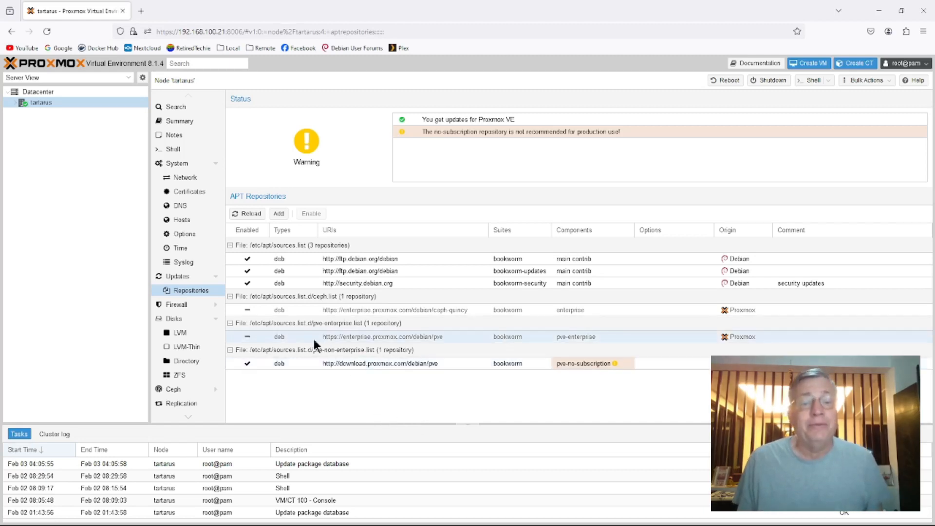
left_click(250, 361)
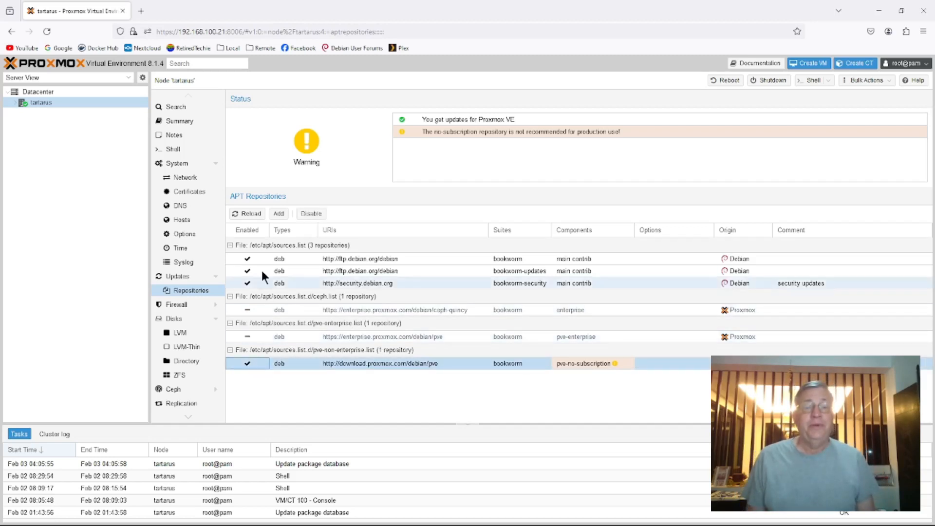
Examine the repository choices offered for adding an APT repository, dismissing the subscription notice, and close the dialog without adding one
left_click(279, 215)
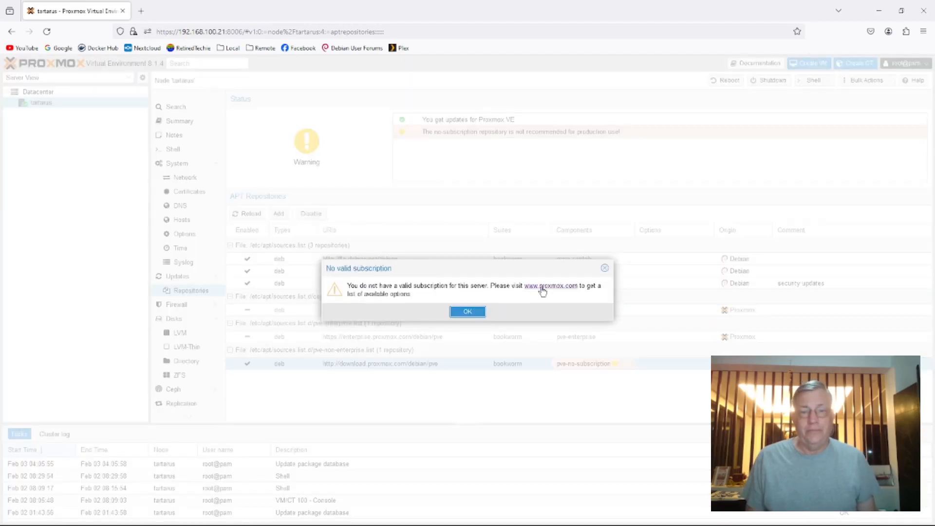
left_click(469, 312)
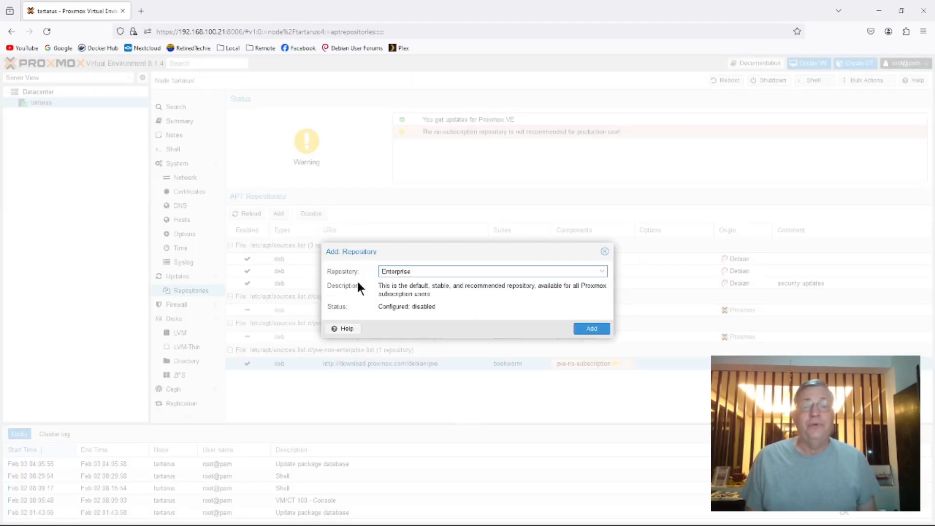
left_click(600, 272)
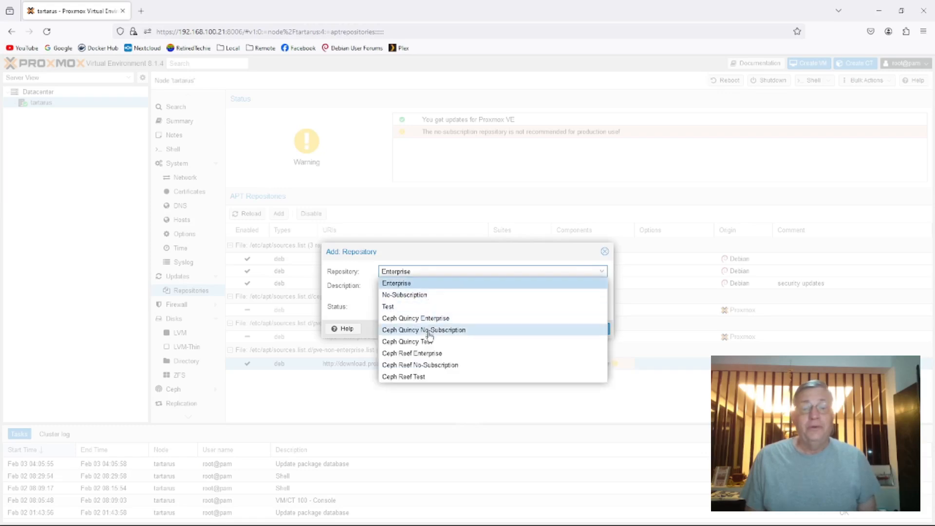
left_click(605, 252)
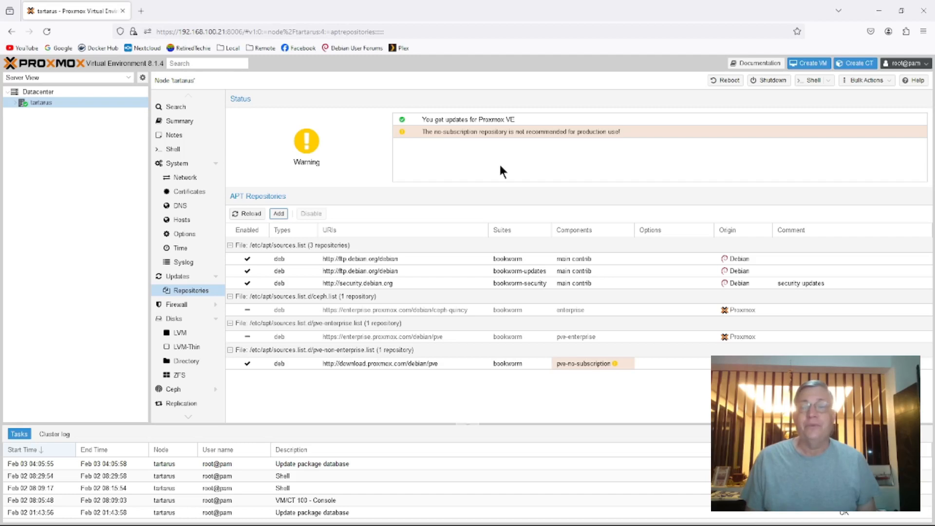
Refresh the tartarus node's package database, dismissing the subscription notice, and close the task output
left_click(178, 277)
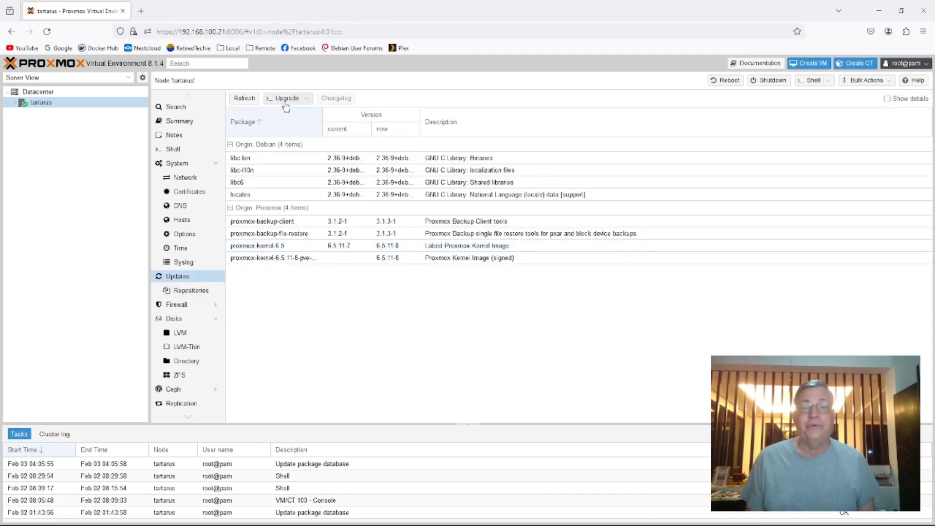
left_click(245, 99)
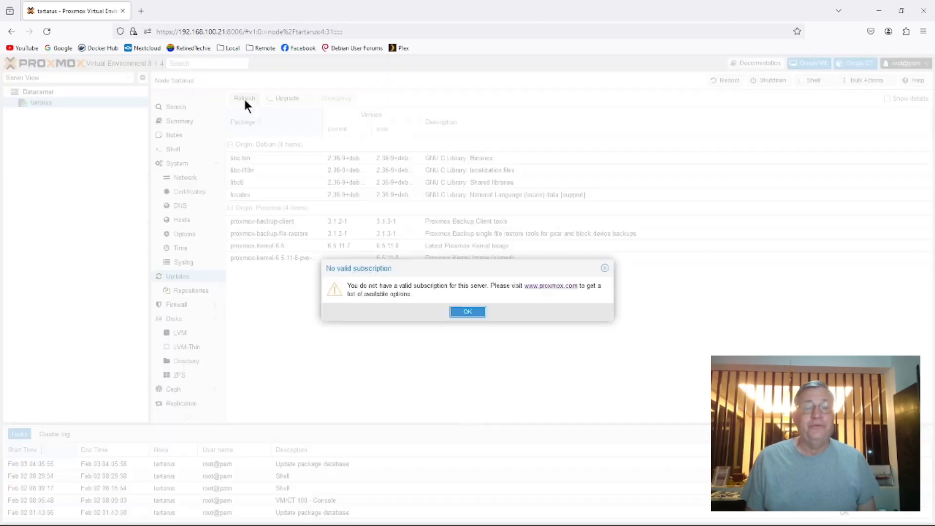
left_click(474, 311)
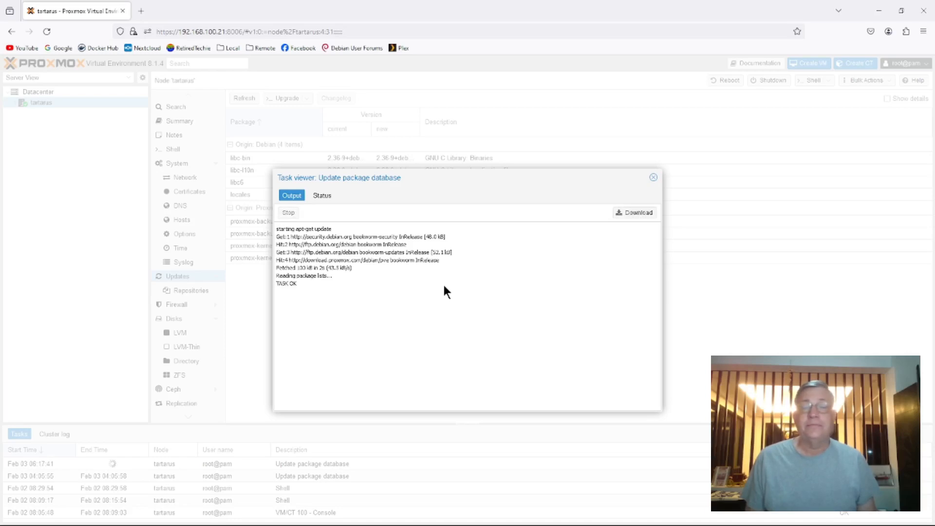
left_click(654, 178)
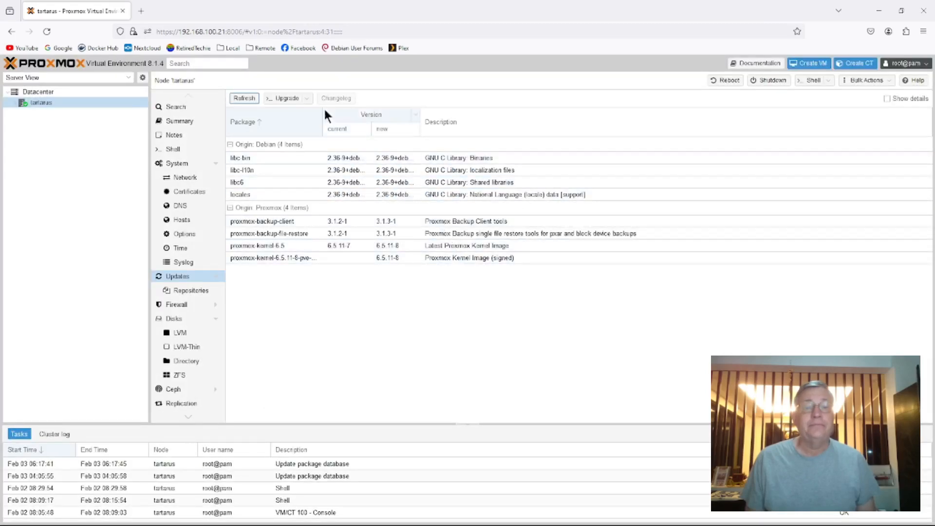
Upgrade the node's pending Debian and Proxmox packages in the console and close the console window
left_click(292, 98)
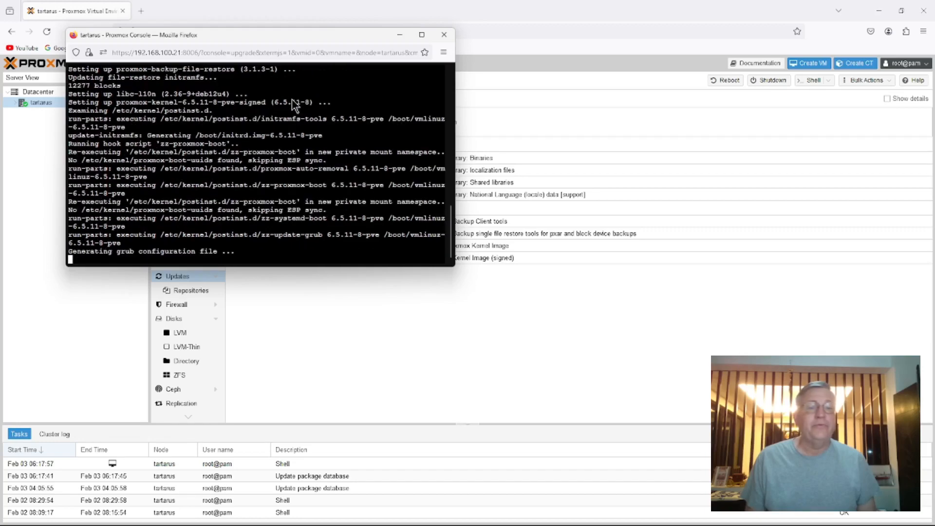
left_click(444, 35)
key("Return")
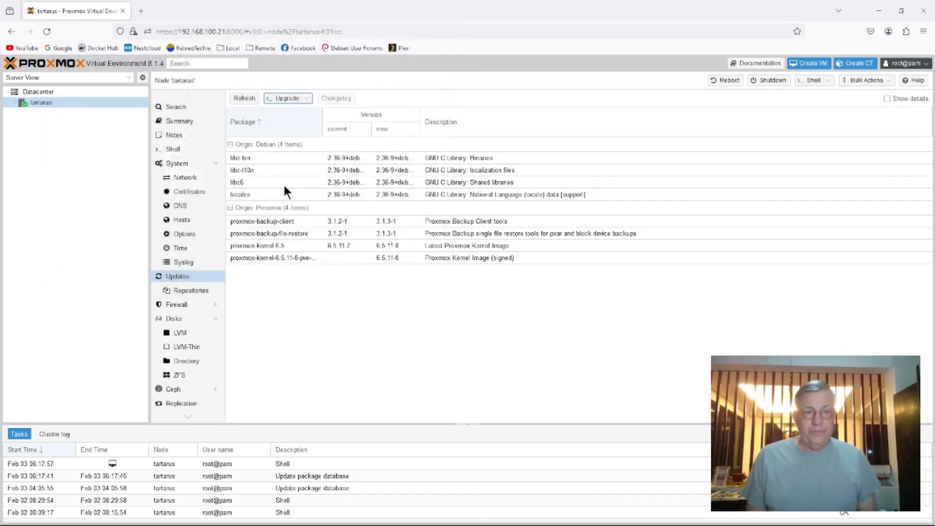
Refresh the package database again after the upgrade to check for remaining updates, and close the task output
left_click(244, 98)
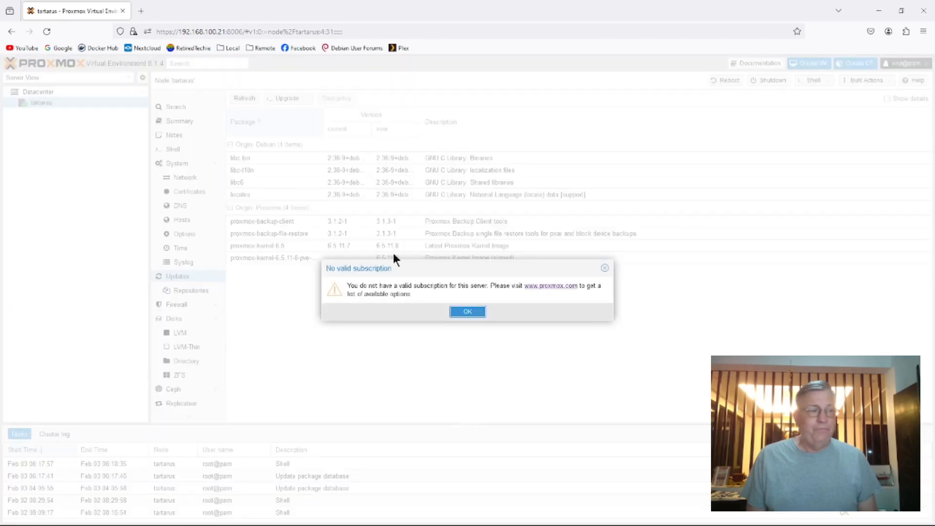
left_click(468, 313)
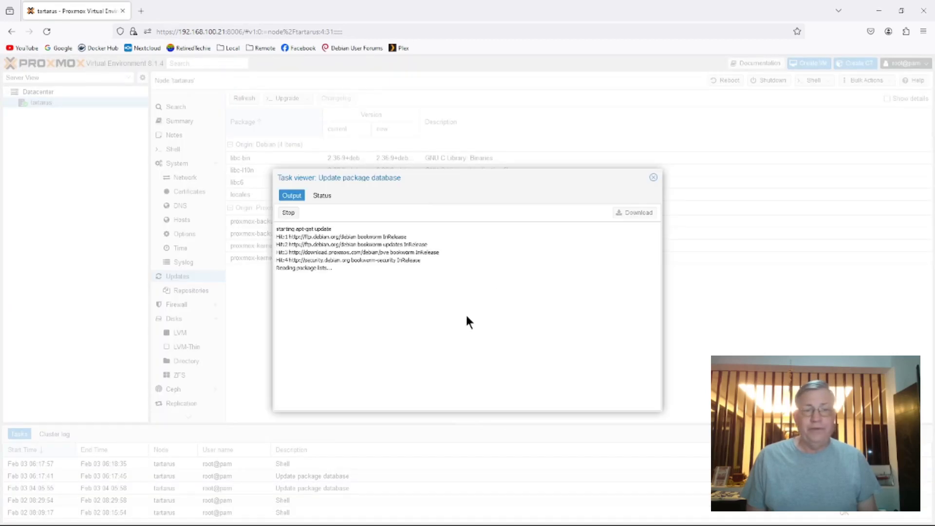
left_click(654, 178)
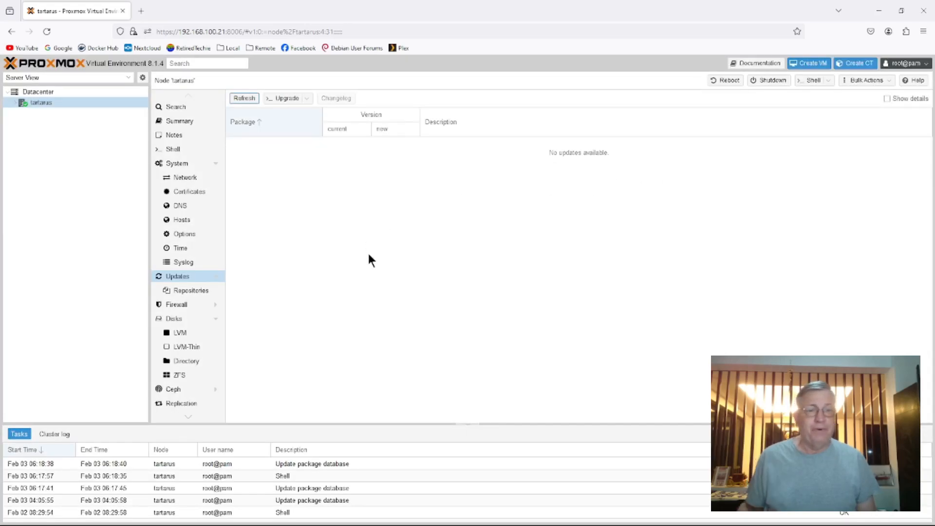